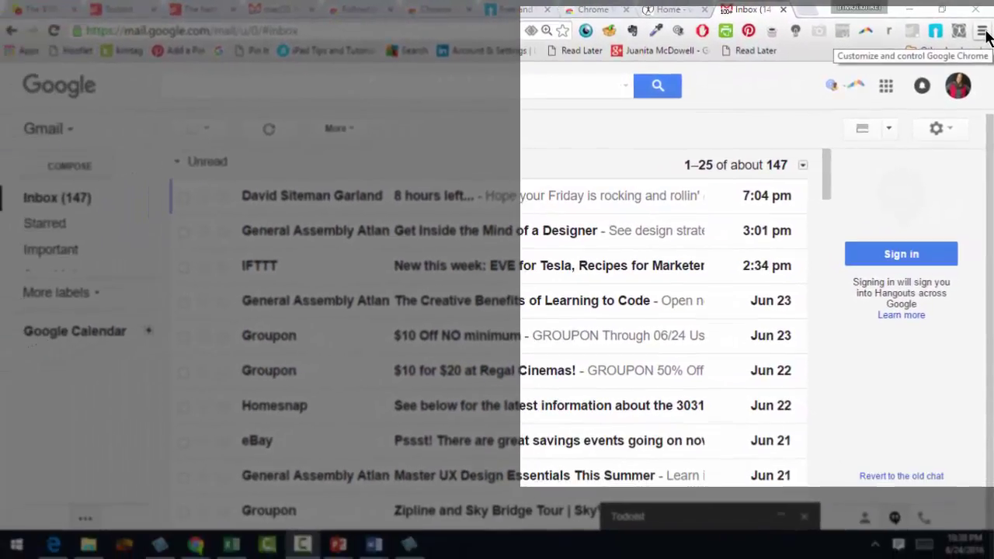
# - Open Chrome's Extensions page through More tools in the browser menu
pyautogui.click(982, 31)
pyautogui.moveTo(875, 232)
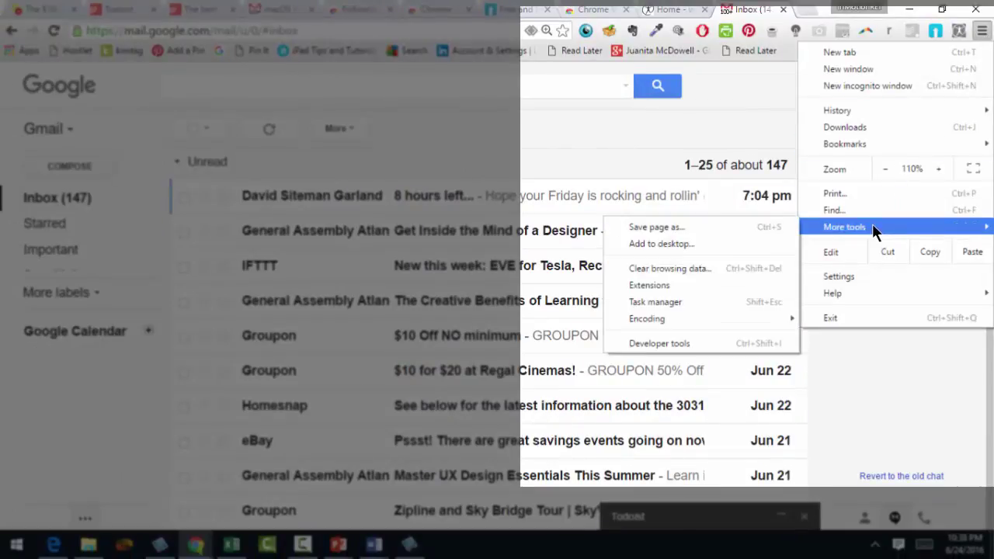
pyautogui.click(740, 284)
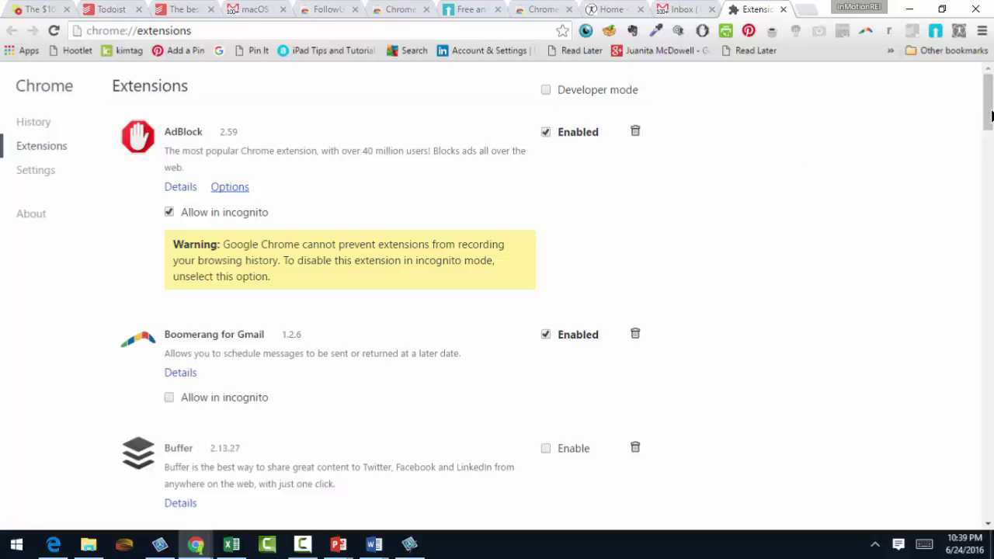
# - Scroll to the bottom of the extensions list and go to Get more extensions in the Web Store
pyautogui.moveTo(989, 114); pyautogui.dragTo(986, 516)
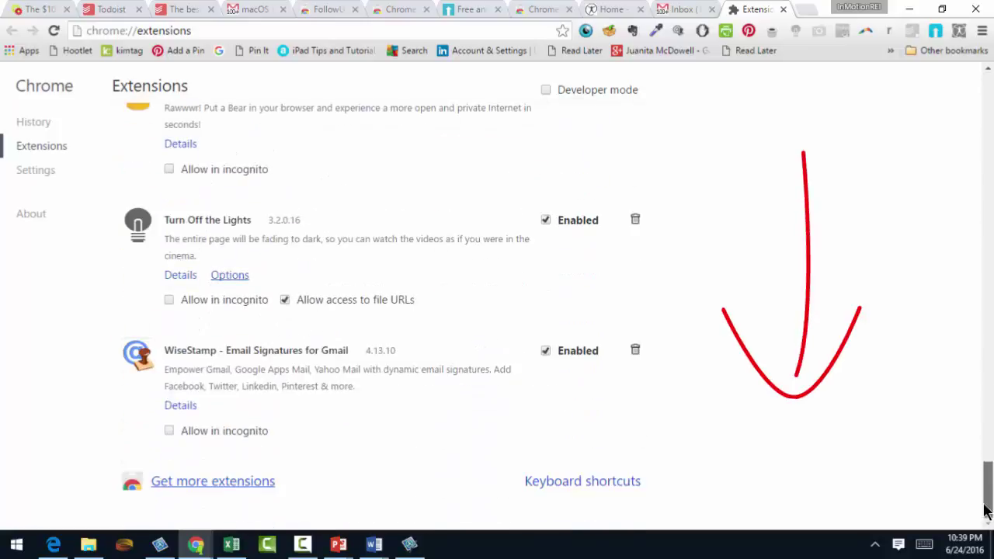
pyautogui.click(233, 482)
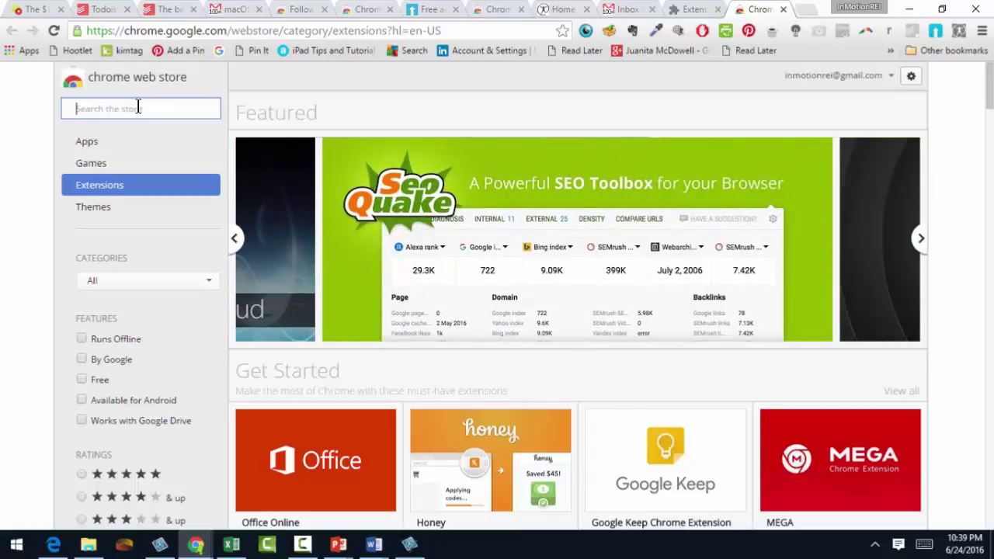
# - Search the Chrome Web Store for 'followup then'
pyautogui.write('follow')
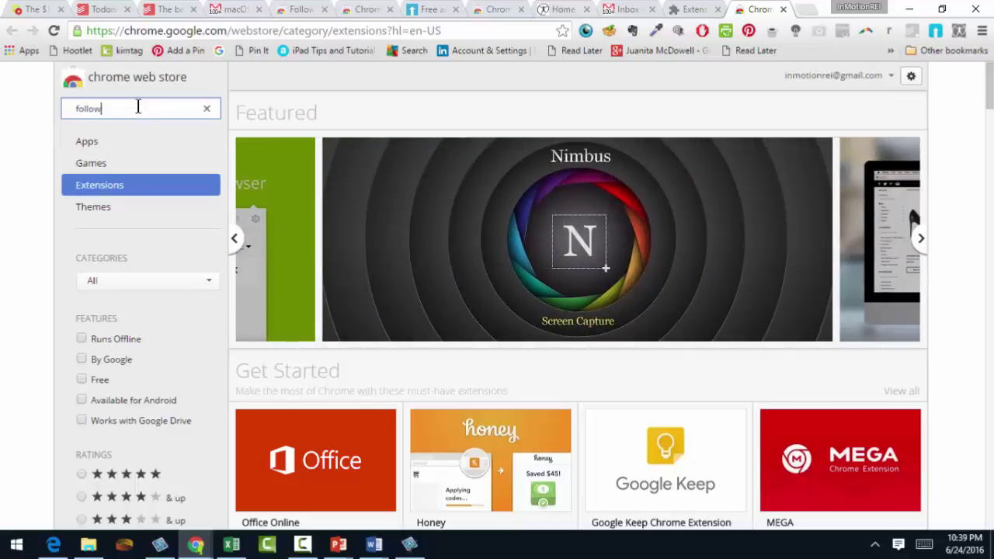
pyautogui.write('up then')
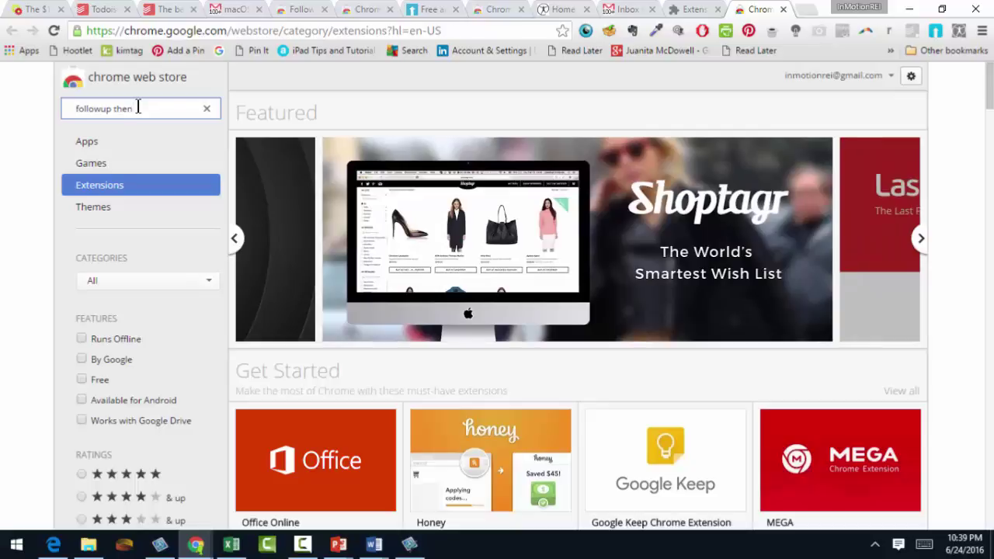
pyautogui.press('Return')
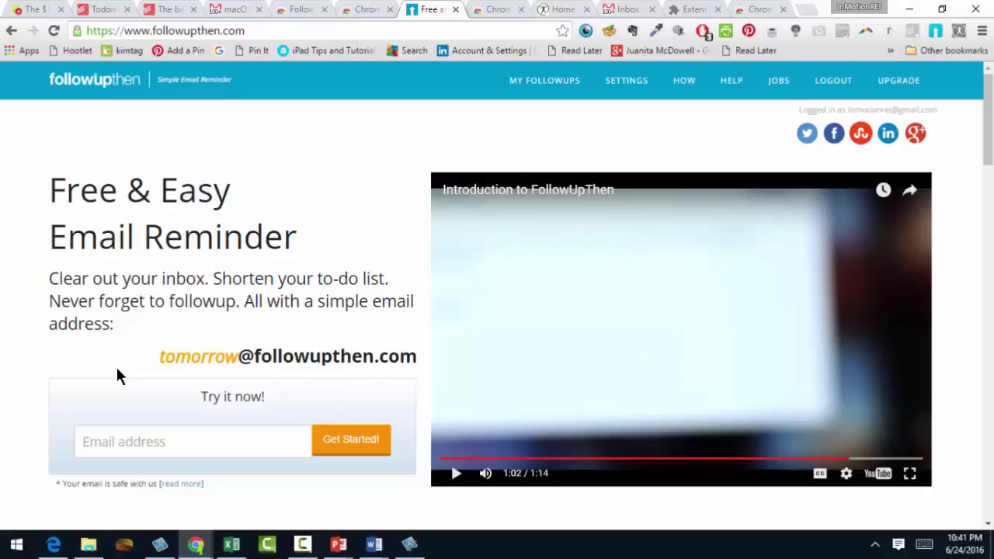
# - In Gmail, compose a new message, paste the contract-reminder subject about the client, and go to the recipient field
pyautogui.click(623, 11)
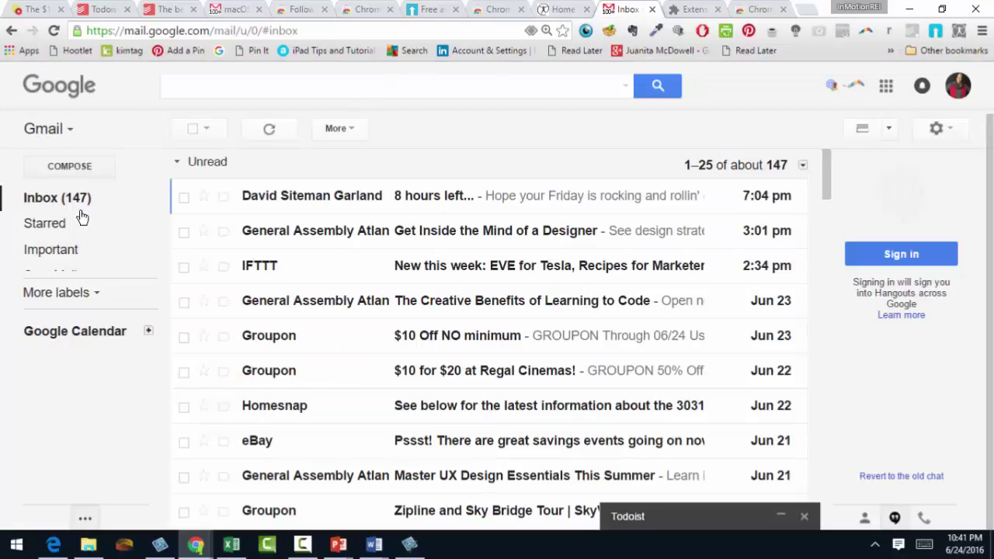
pyautogui.click(87, 167)
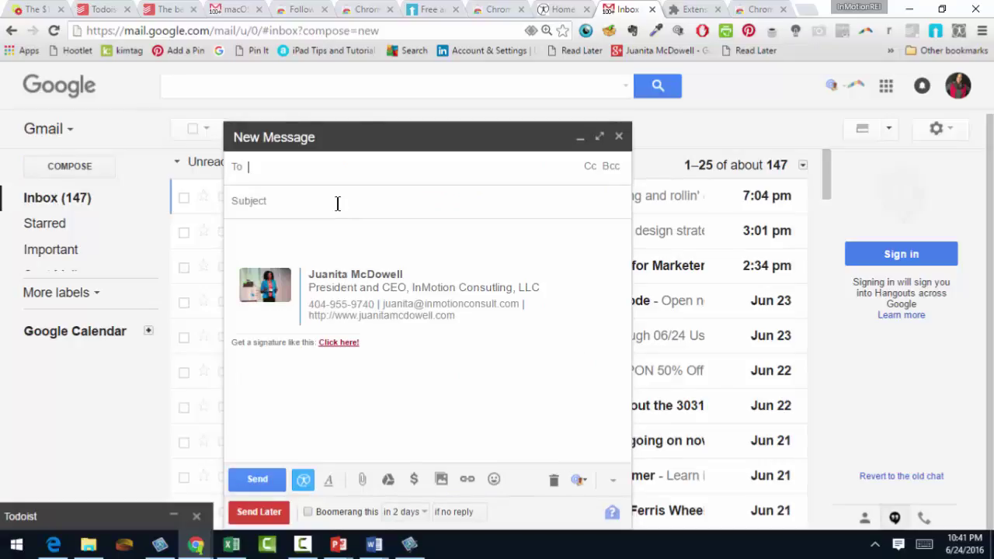
pyautogui.click(340, 201)
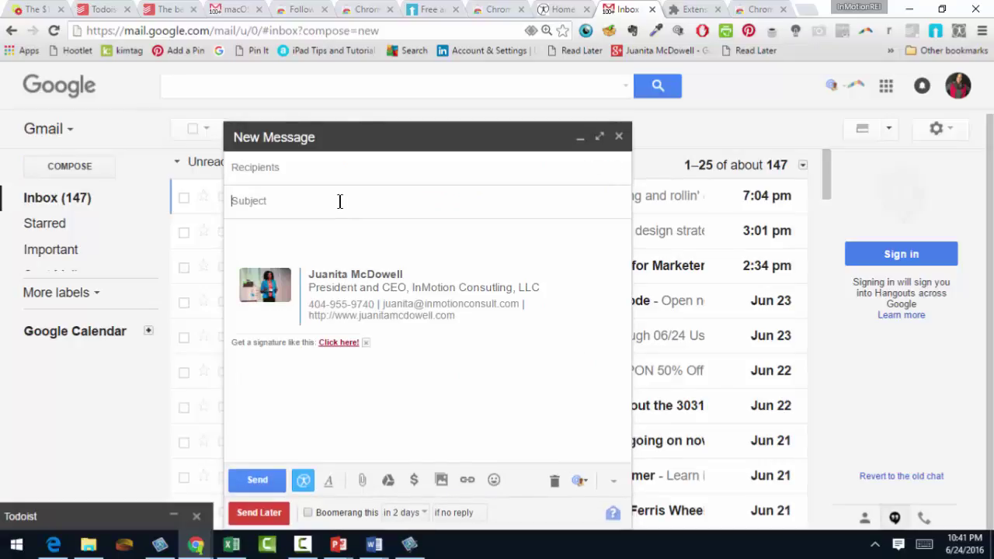
pyautogui.write('remind client smith to send contract')
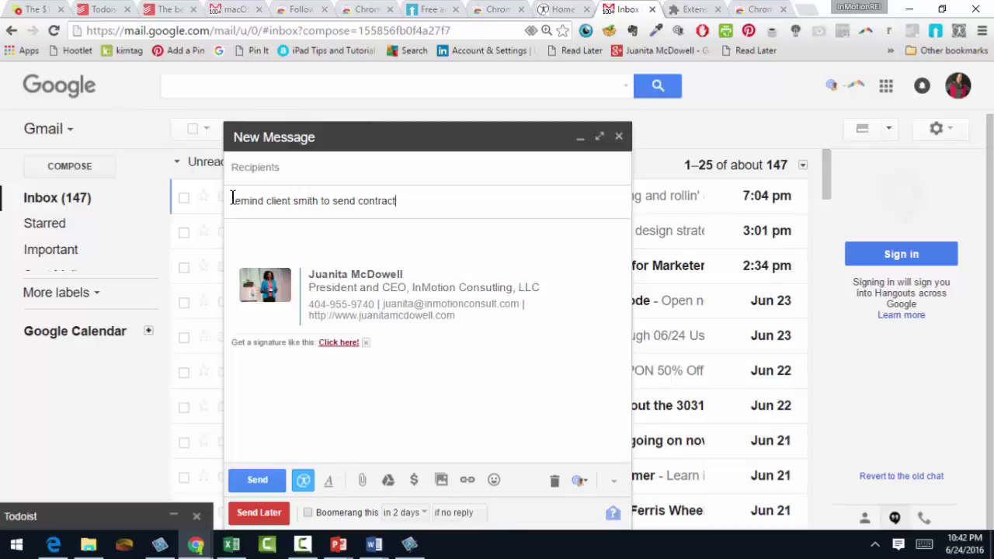
pyautogui.click(310, 170)
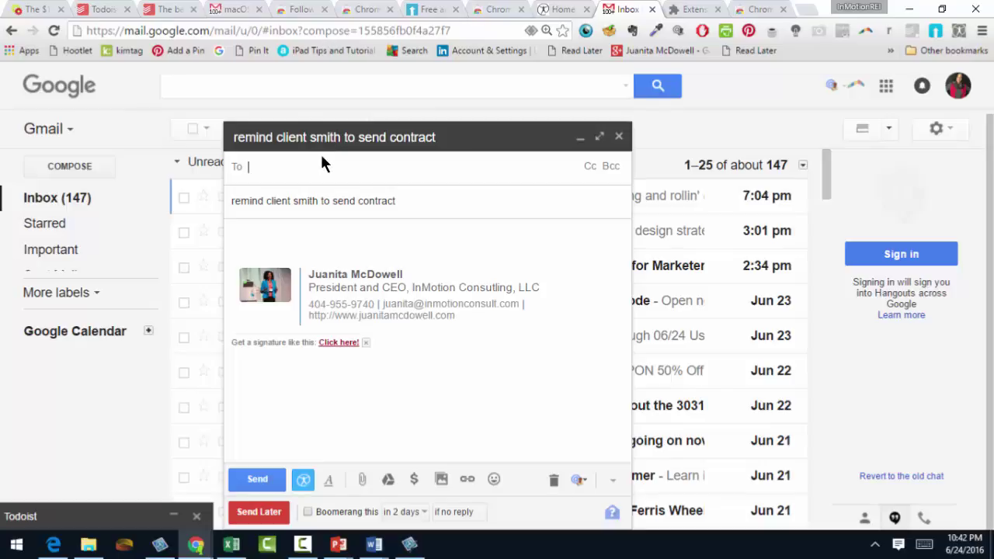
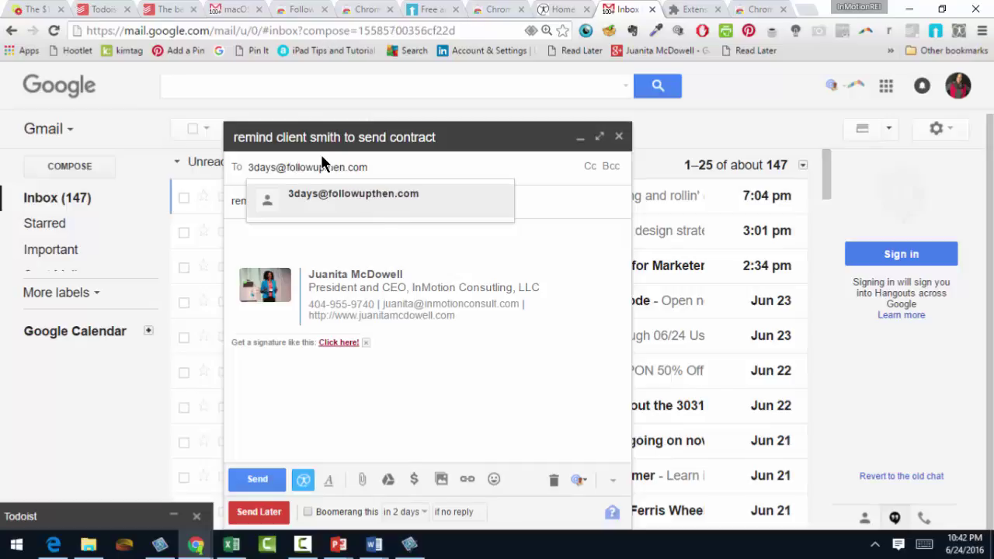
pyautogui.click(400, 199)
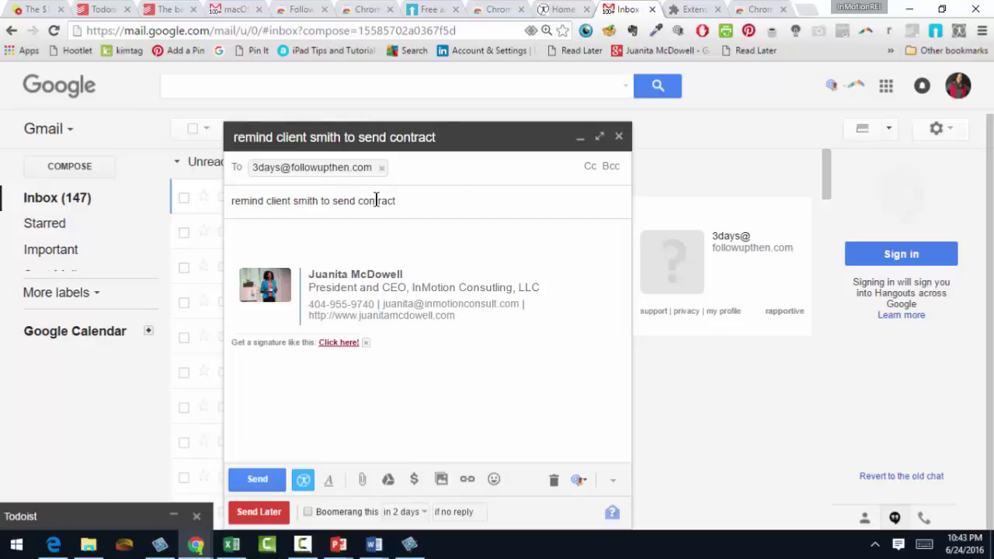
pyautogui.hotkey('ctrl', 'Return')
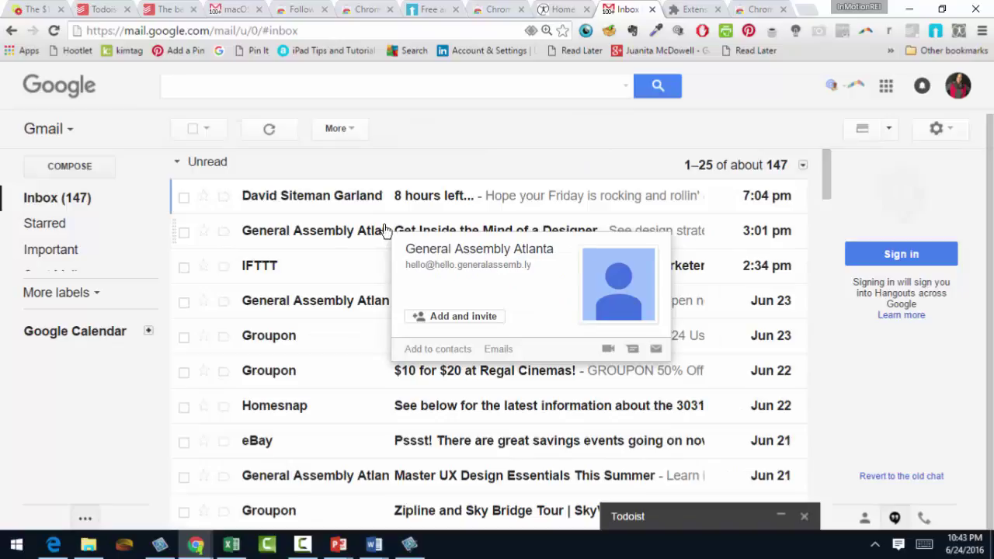
pyautogui.click(96, 166)
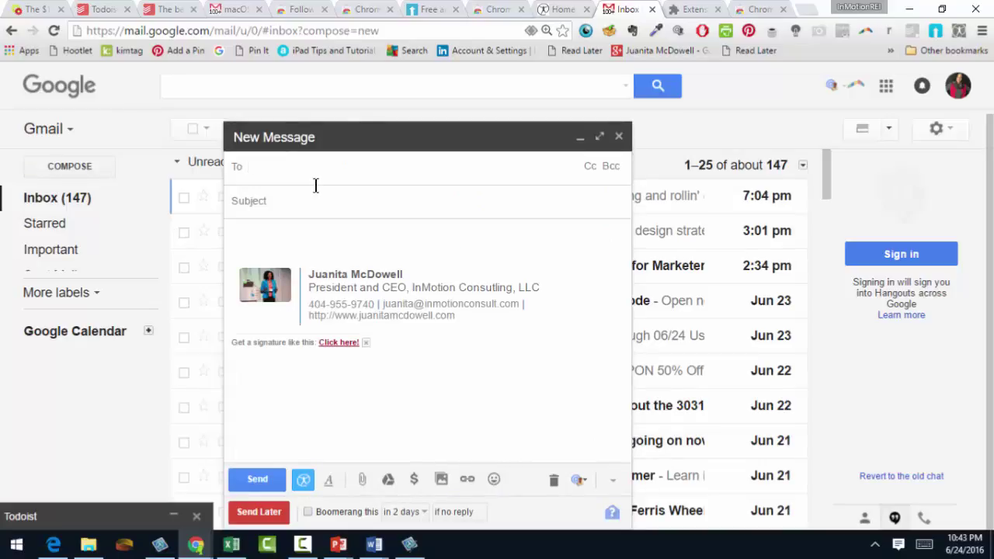
pyautogui.write('every1')
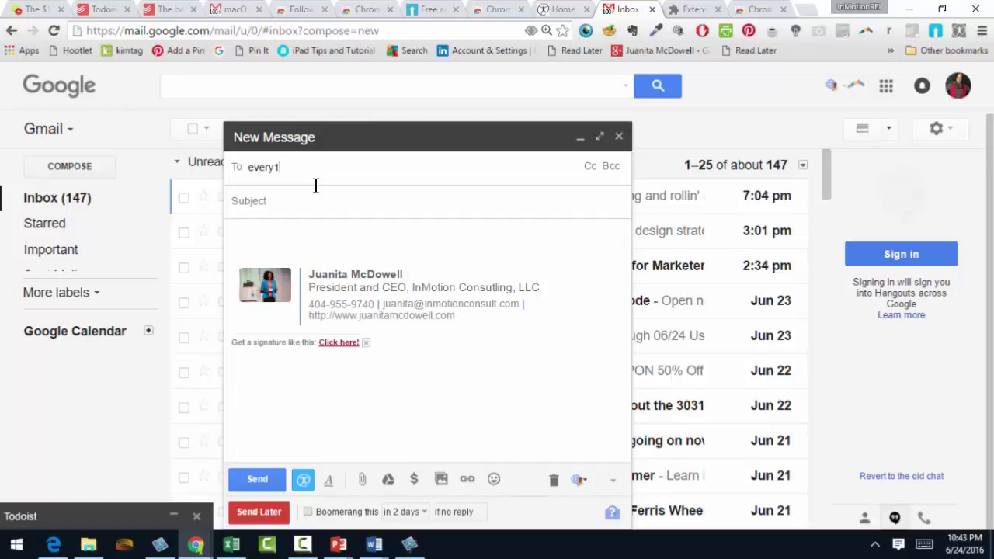
pyautogui.write('4feb@')
pyautogui.press('Tab')
pyautogui.click(315, 204)
pyautogui.write('val')
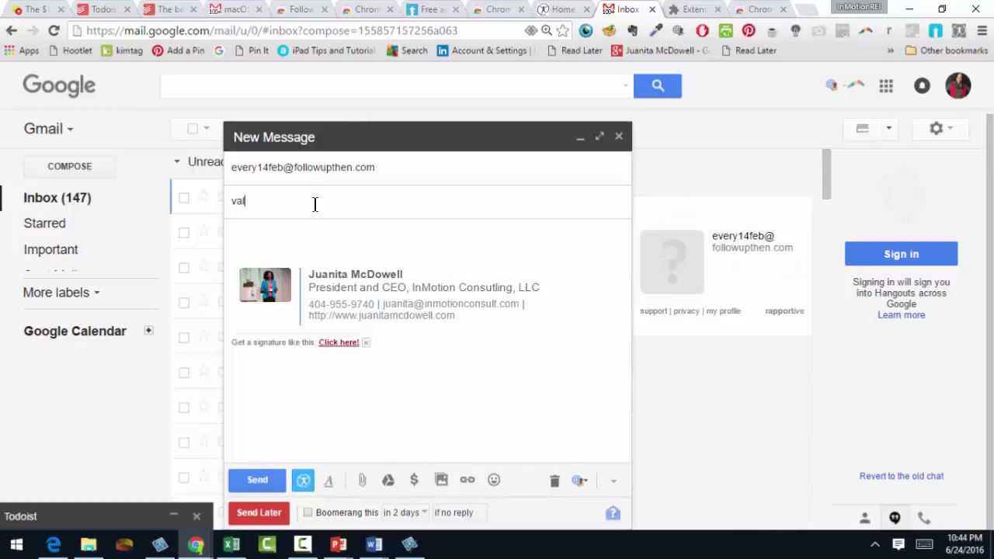
pyautogui.write('entines')
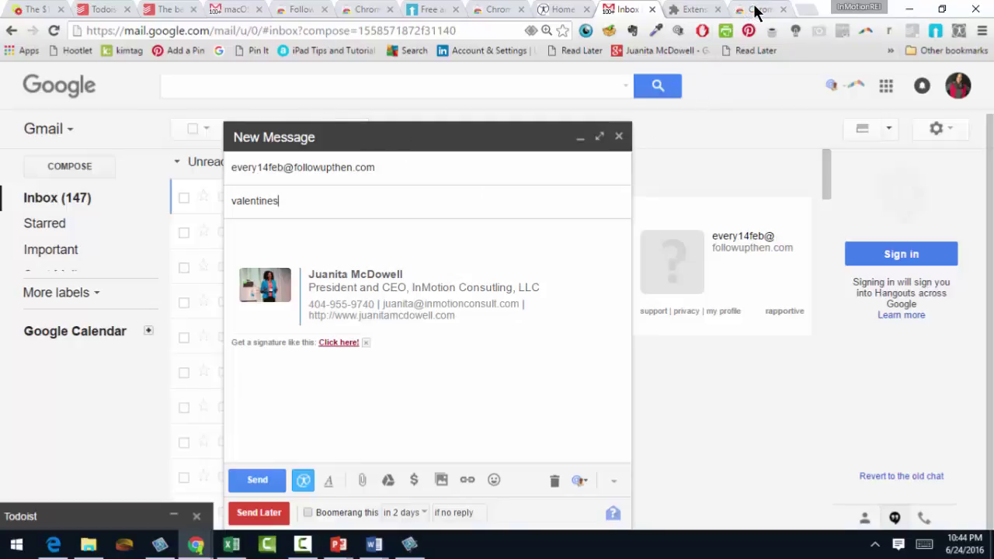
# - Switch to the FollowUpThen website tab
pyautogui.click(427, 12)
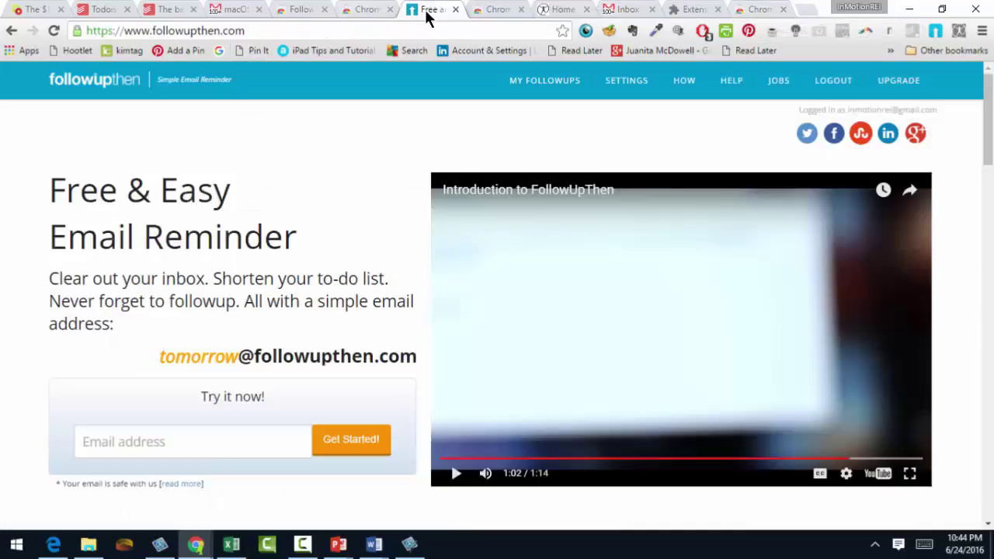
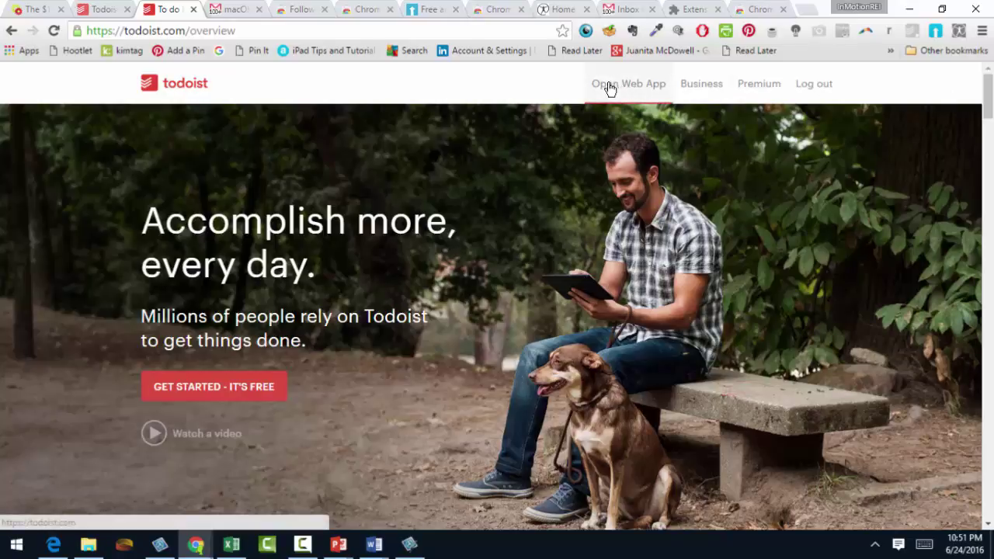
# - Bring up Todoist and show the four tasks in its Inbox project
pyautogui.click(111, 9)
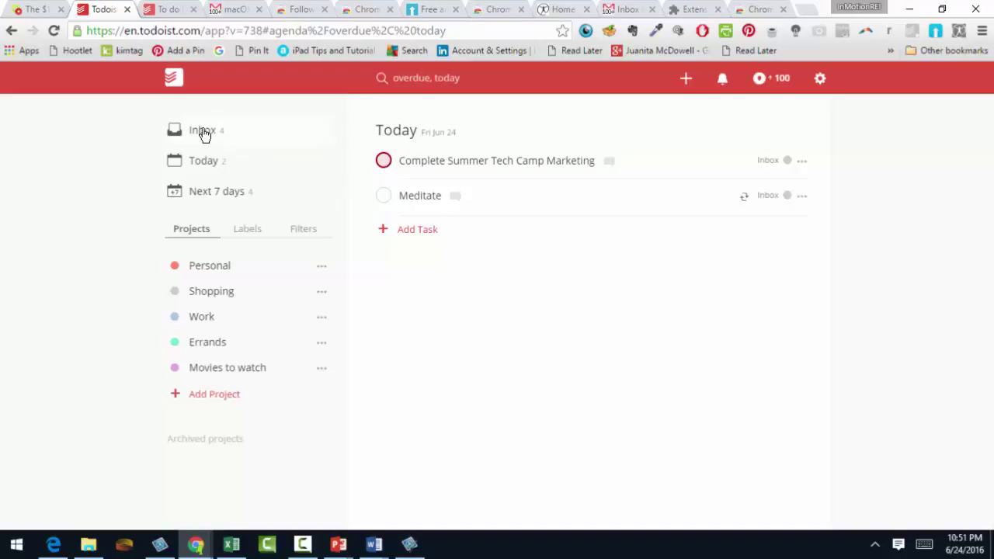
pyautogui.click(203, 134)
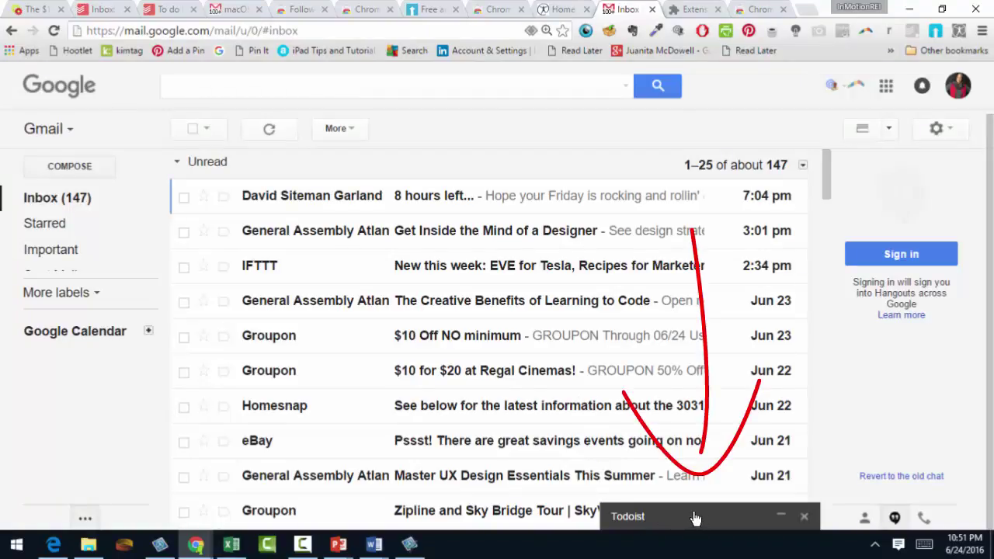
# - Select the iMore 'Thank you, Opera VPN!' message in the Gmail inbox
pyautogui.scroll(-1, 821, 219)
pyautogui.scroll(-7, 820, 233)
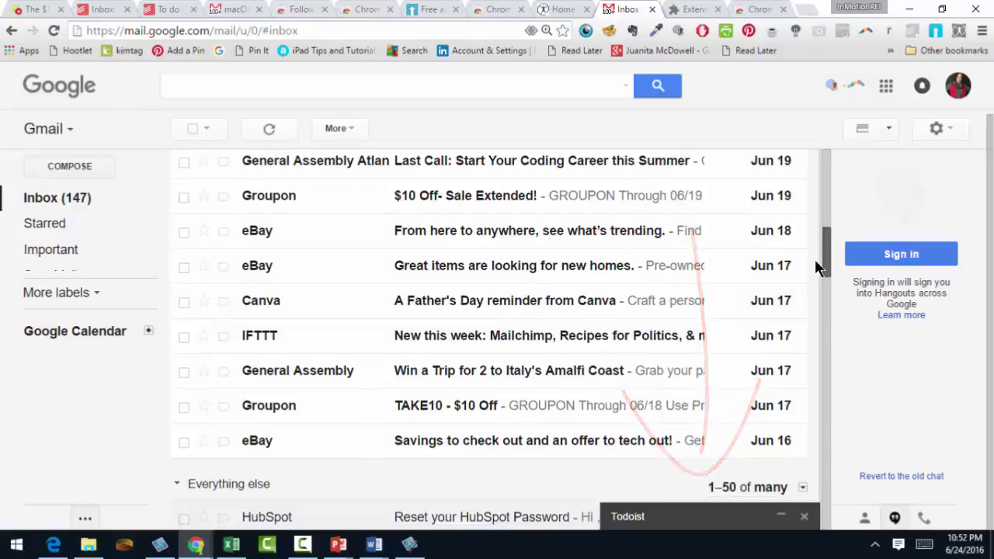
pyautogui.scroll(3, 814, 248)
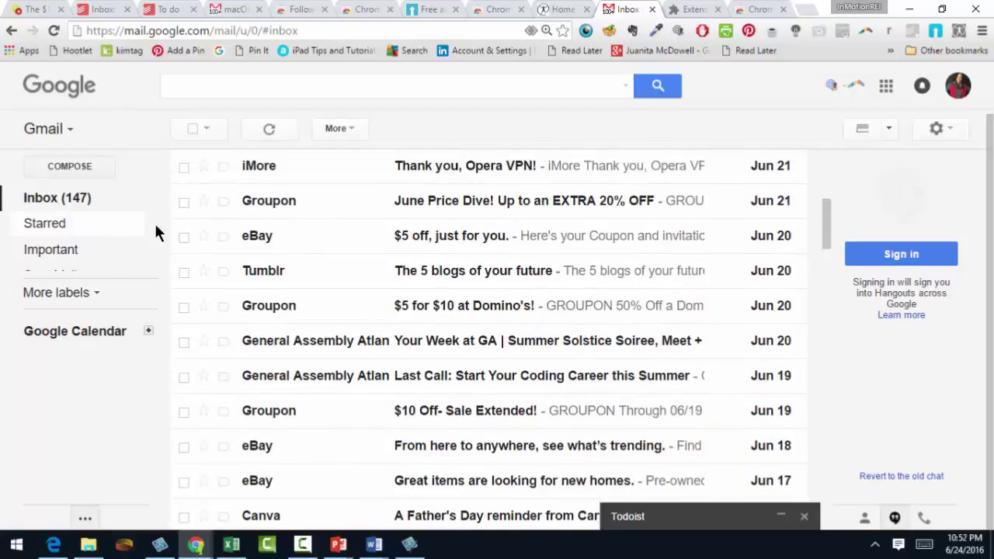
pyautogui.click(184, 169)
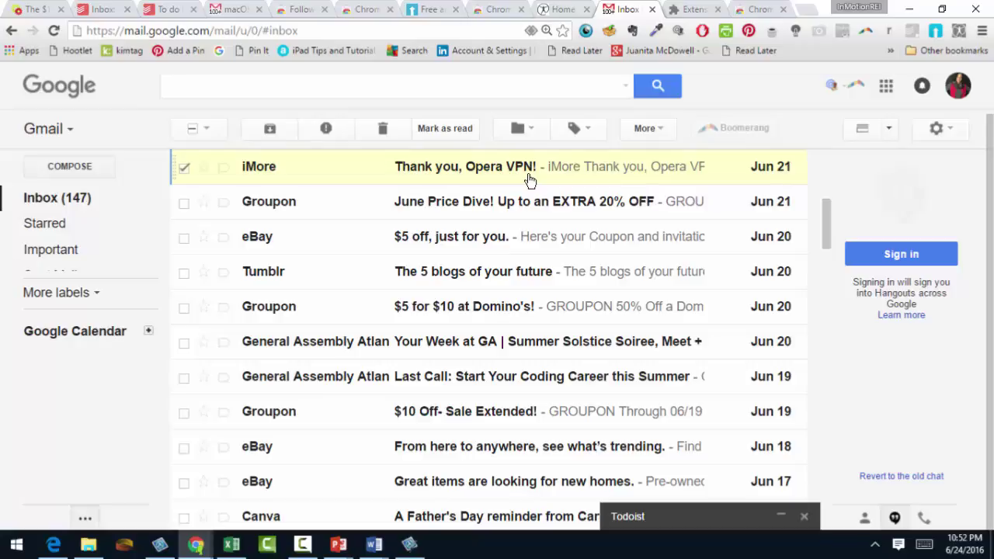
# - Expand the Todoist panel, open its Quick Add Task form, then close it
pyautogui.click(629, 517)
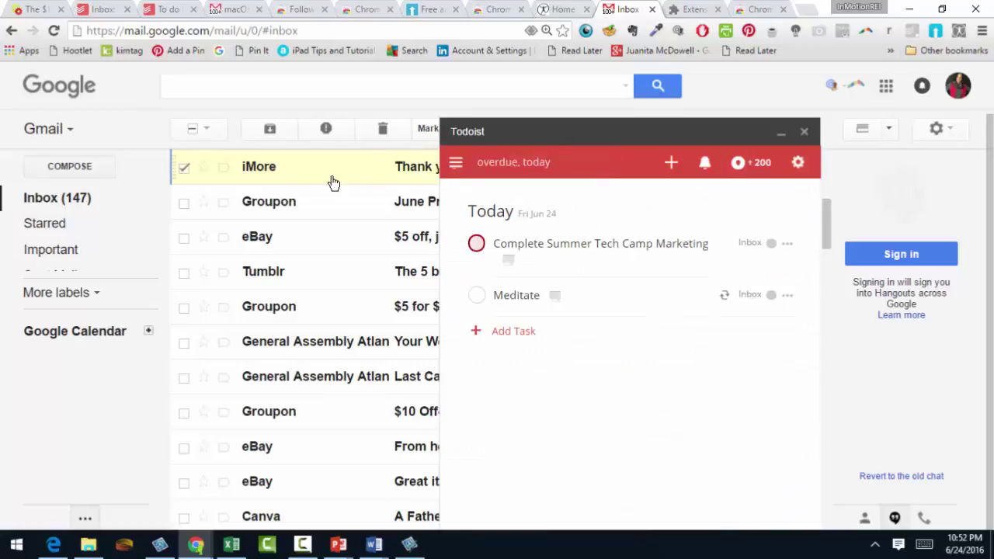
pyautogui.click(670, 165)
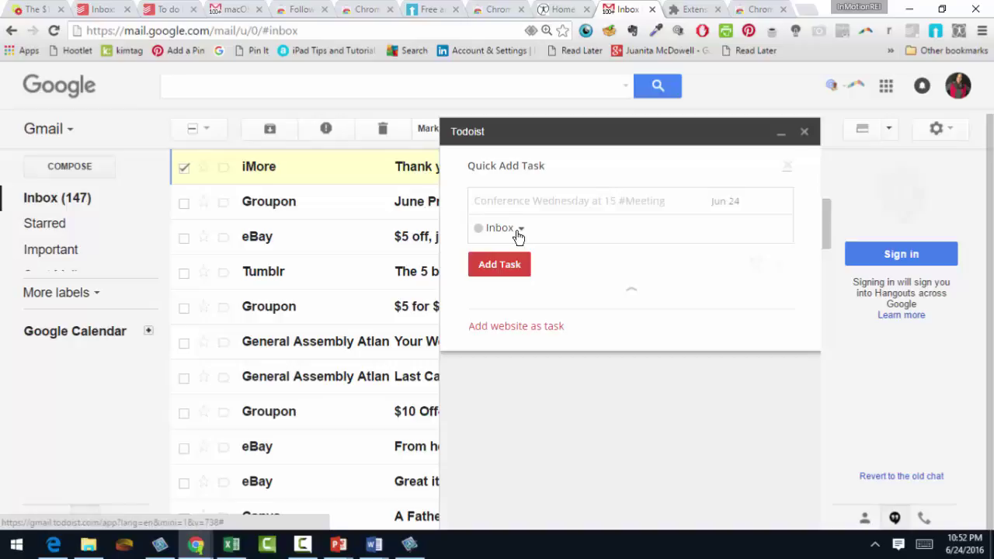
pyautogui.click(804, 132)
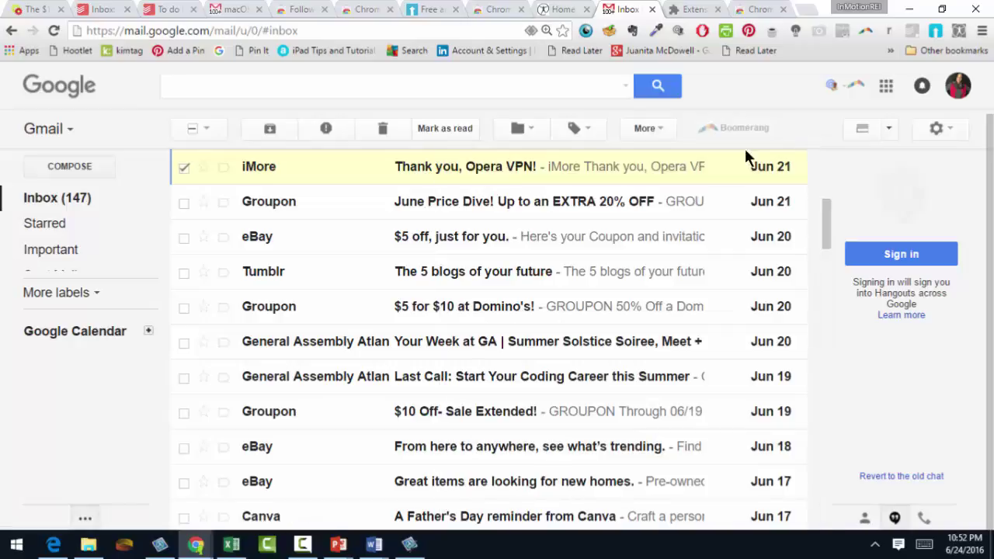
# - Open the iMore Opera VPN email, preview Todoist's add-as-task form, then go to the Web Store
pyautogui.click(484, 176)
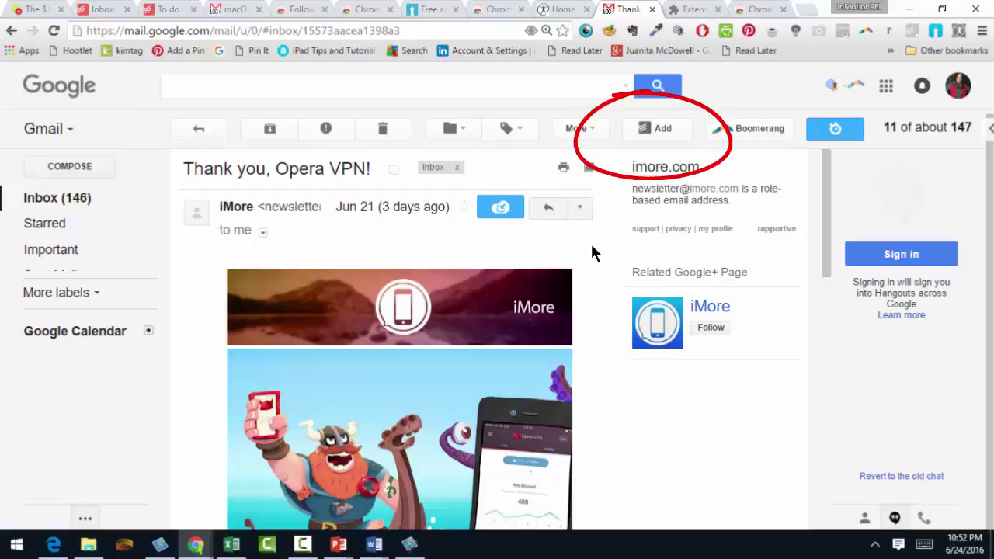
pyautogui.click(656, 132)
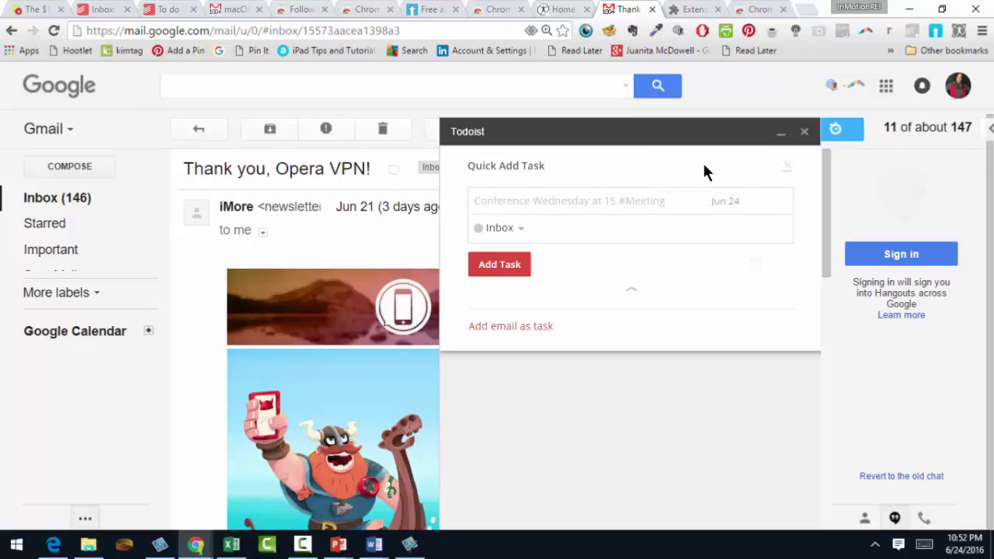
pyautogui.click(805, 129)
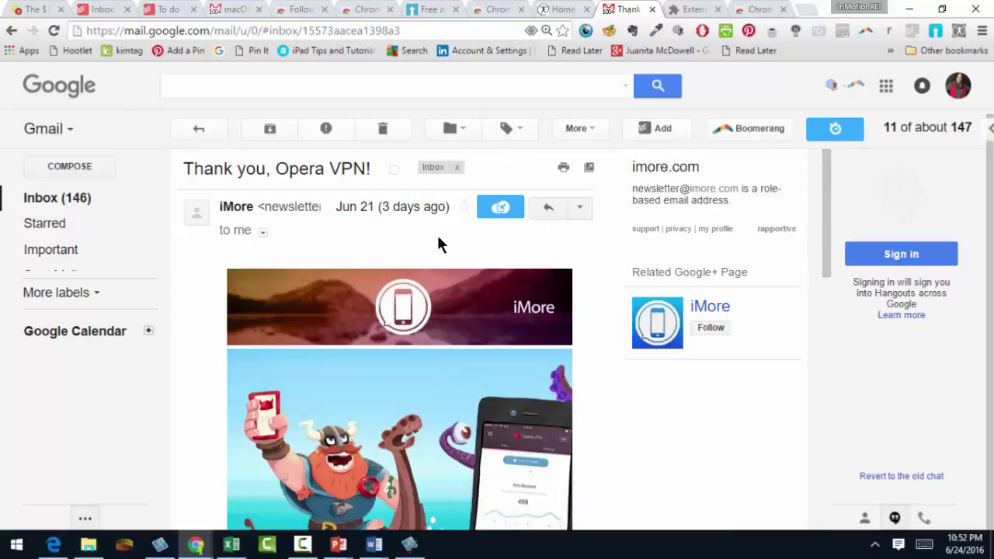
pyautogui.click(366, 10)
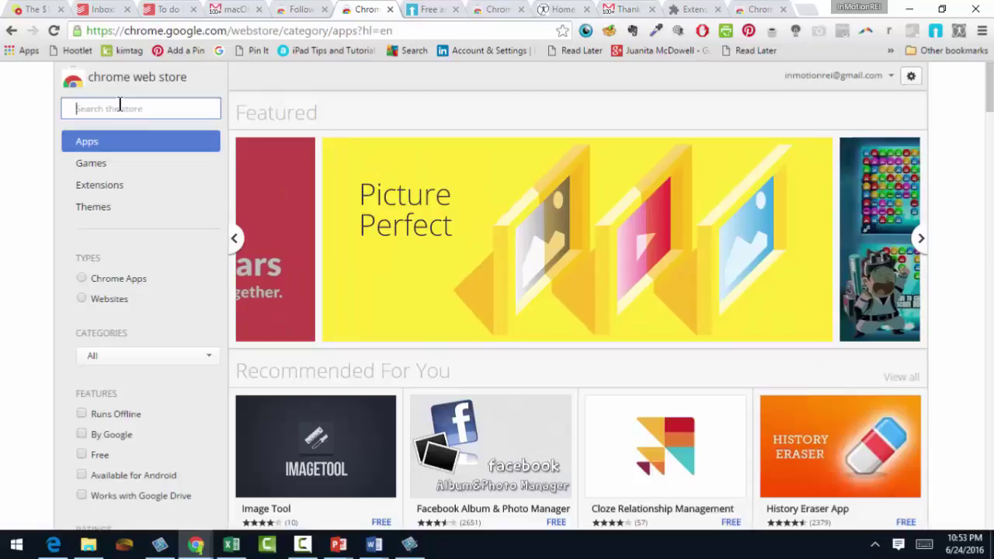
# - Search the Chrome Web Store for 'todoist' and pick the to do list and task manager
pyautogui.write('todo')
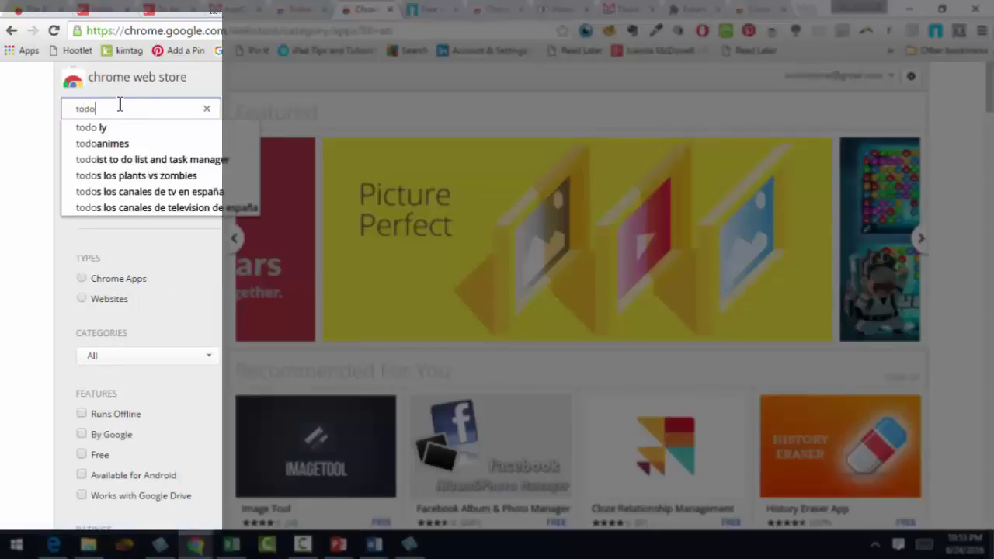
pyautogui.write('ist')
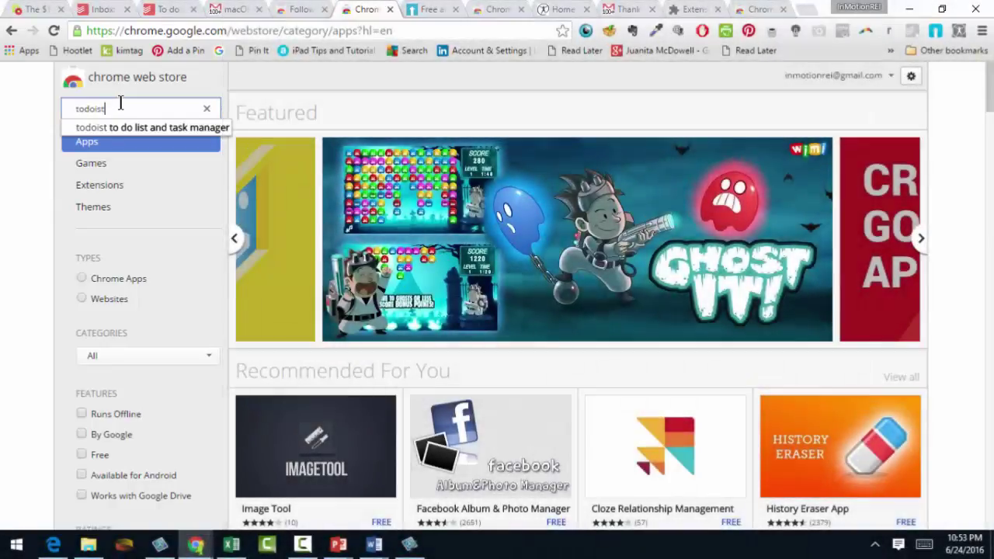
pyautogui.click(127, 128)
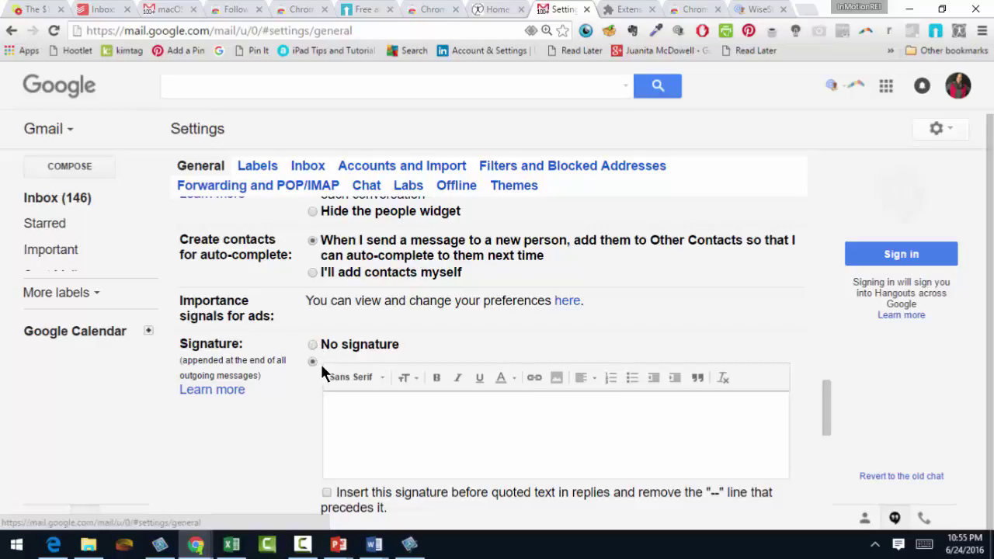
pyautogui.hotkey('ctrl', 'a')
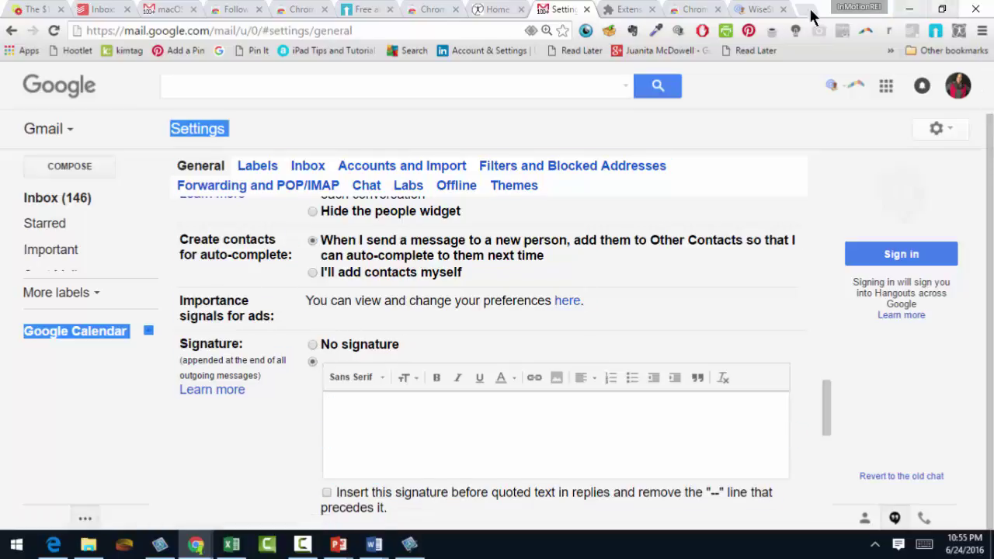
pyautogui.click(755, 9)
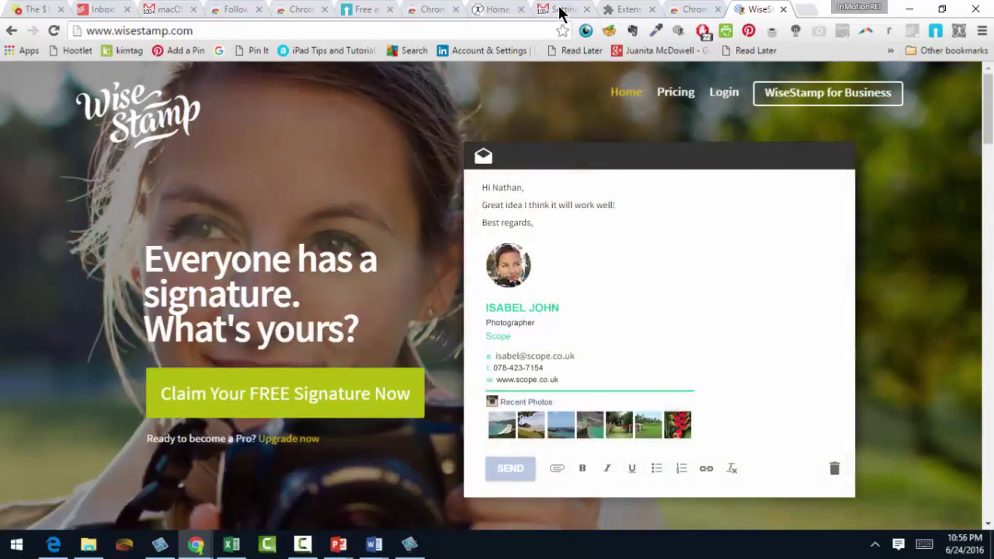
pyautogui.click(559, 11)
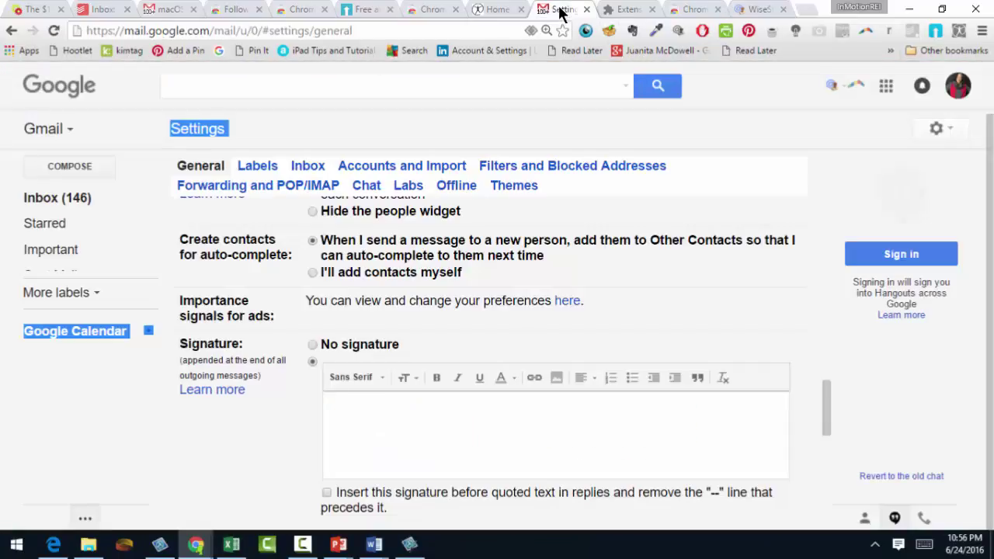
pyautogui.click(832, 86)
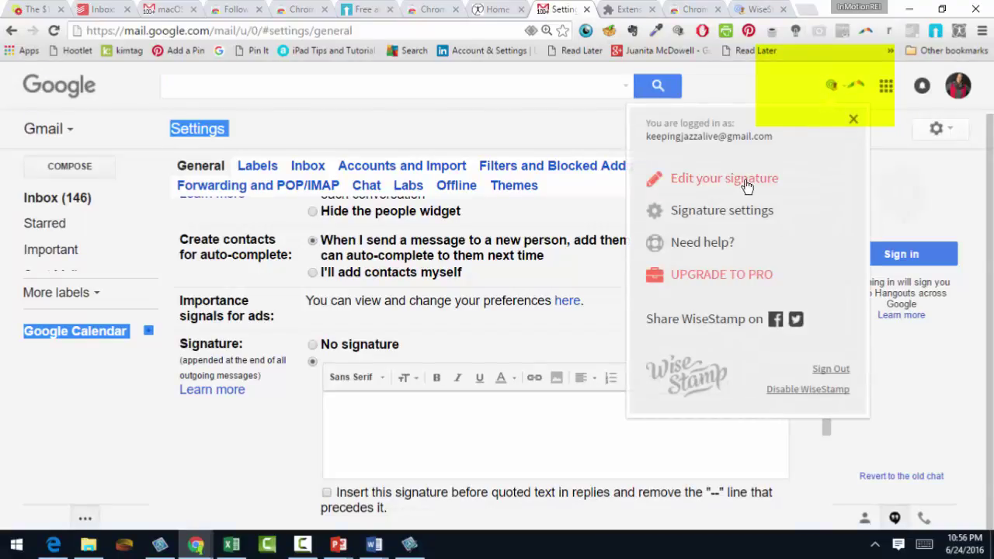
pyautogui.click(723, 178)
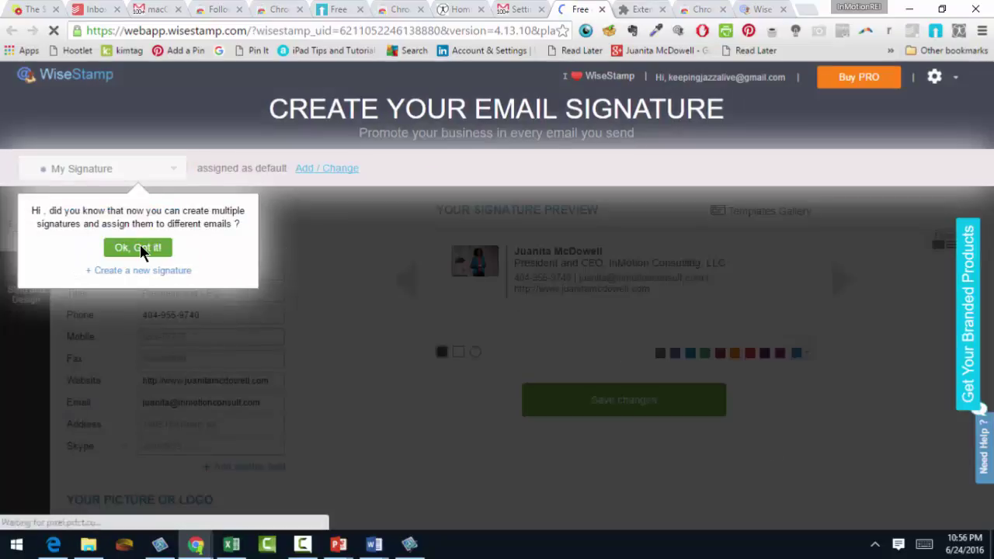
pyautogui.click(141, 249)
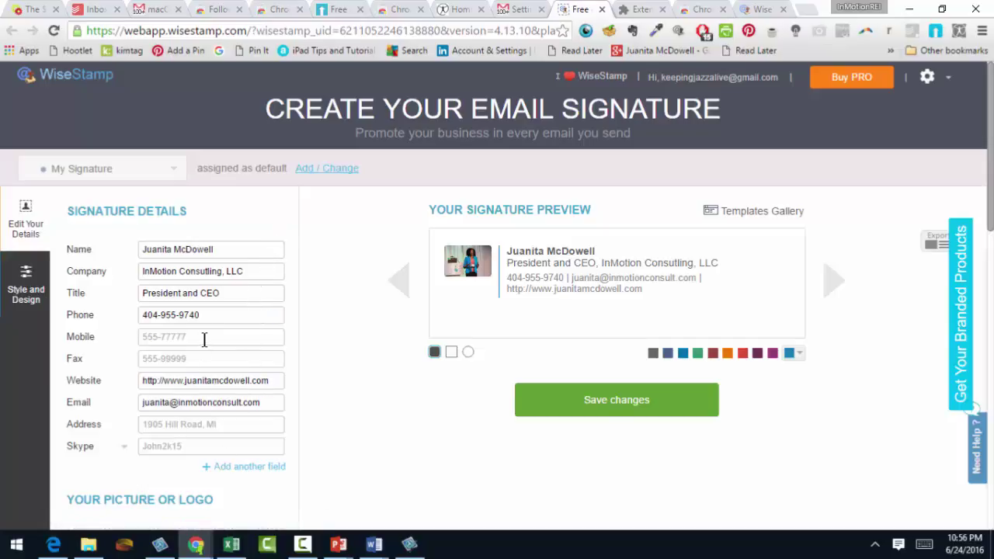
pyautogui.moveTo(202, 380)
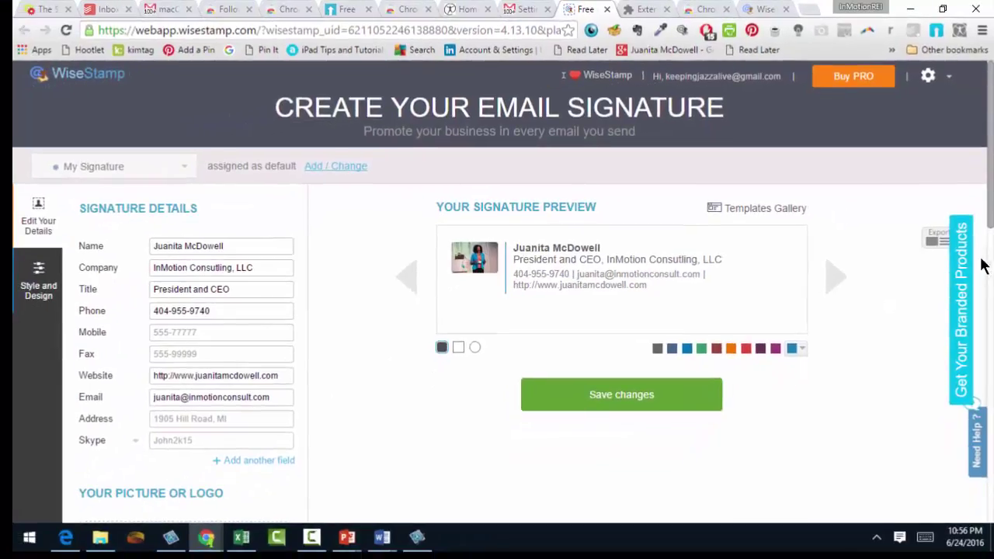
pyautogui.scroll(-3, 992, 201)
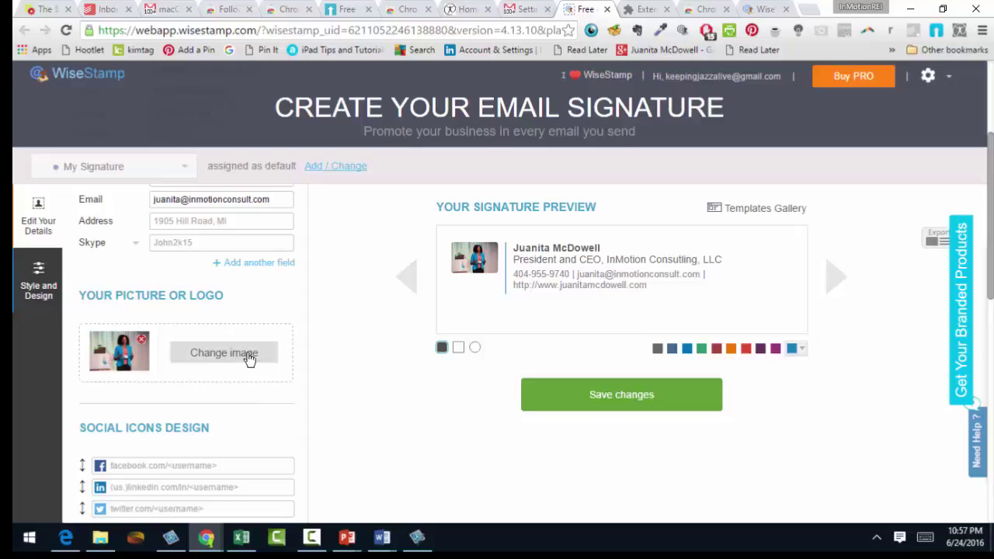
pyautogui.moveTo(991, 177); pyautogui.dragTo(992, 212)
# - Enter 'facebook .com/inmotionrei' as the signature's Facebook profile link
pyautogui.click(153, 368)
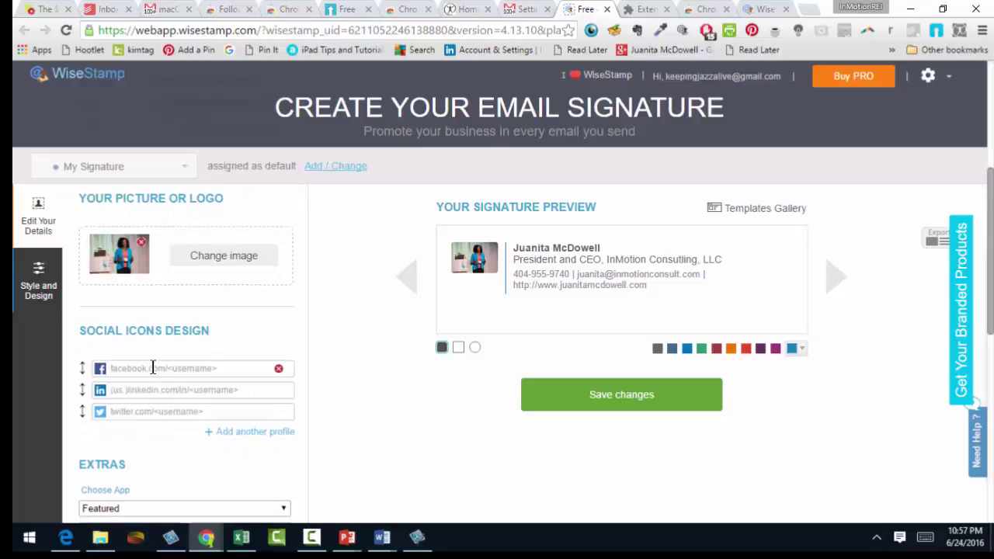
pyautogui.click(153, 368)
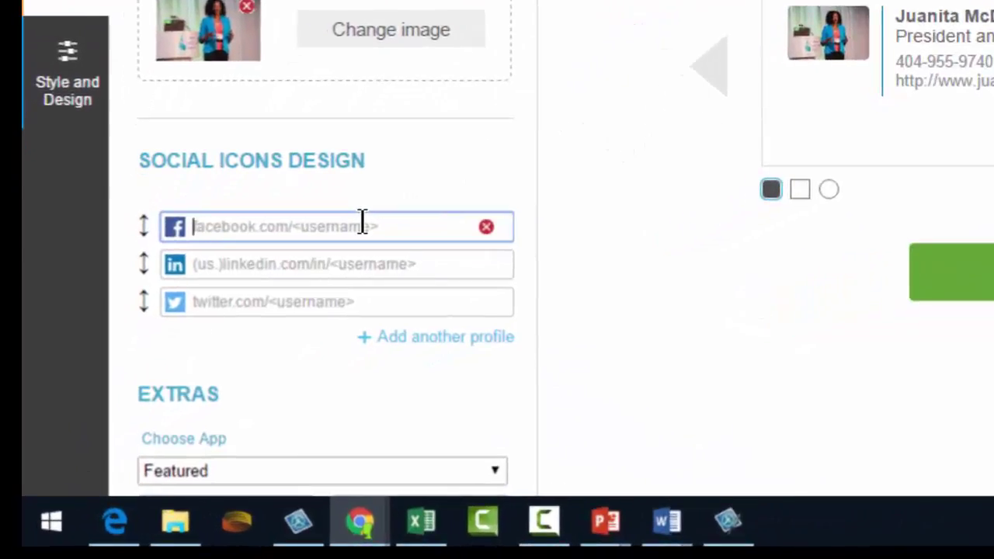
pyautogui.write('fac')
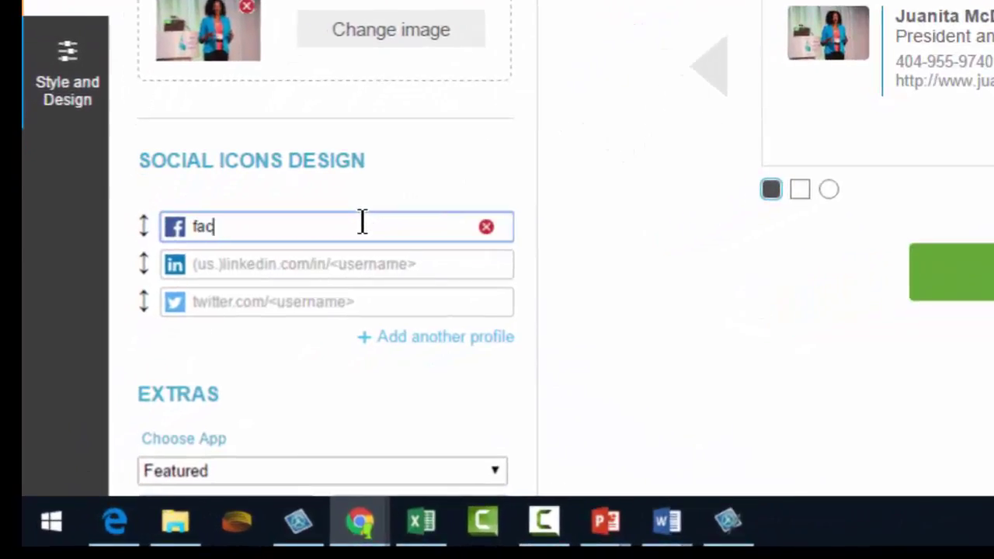
pyautogui.write('ebook ')
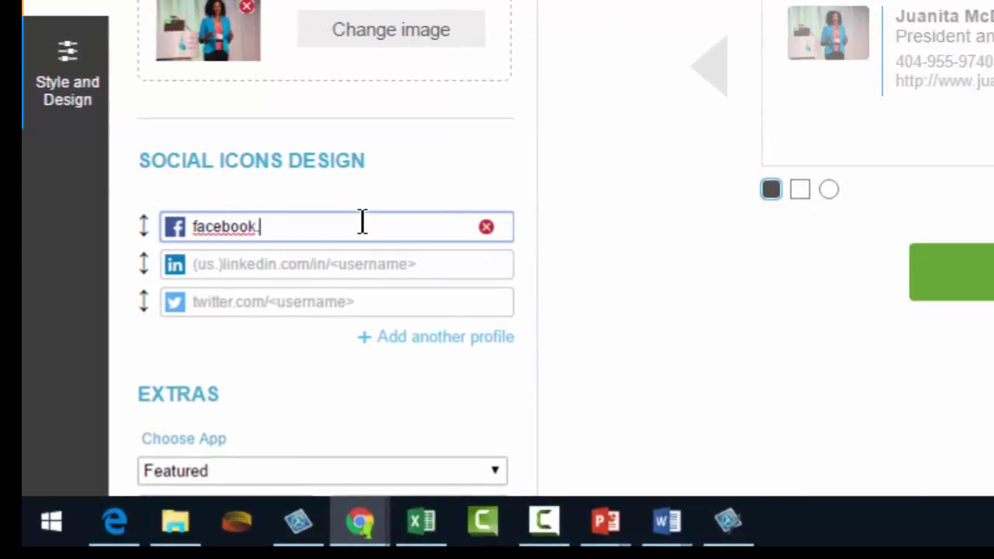
pyautogui.write('.com')
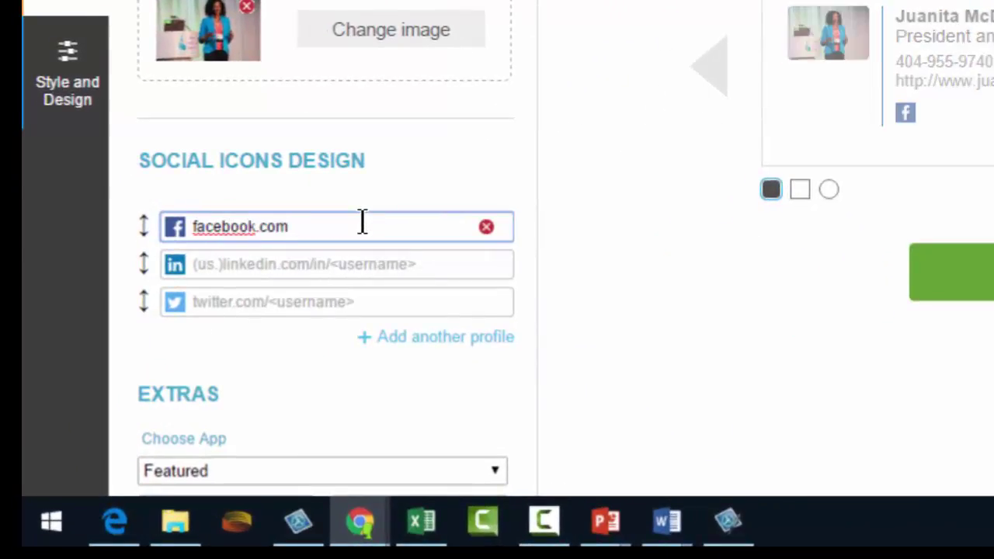
pyautogui.write('/inmotionre')
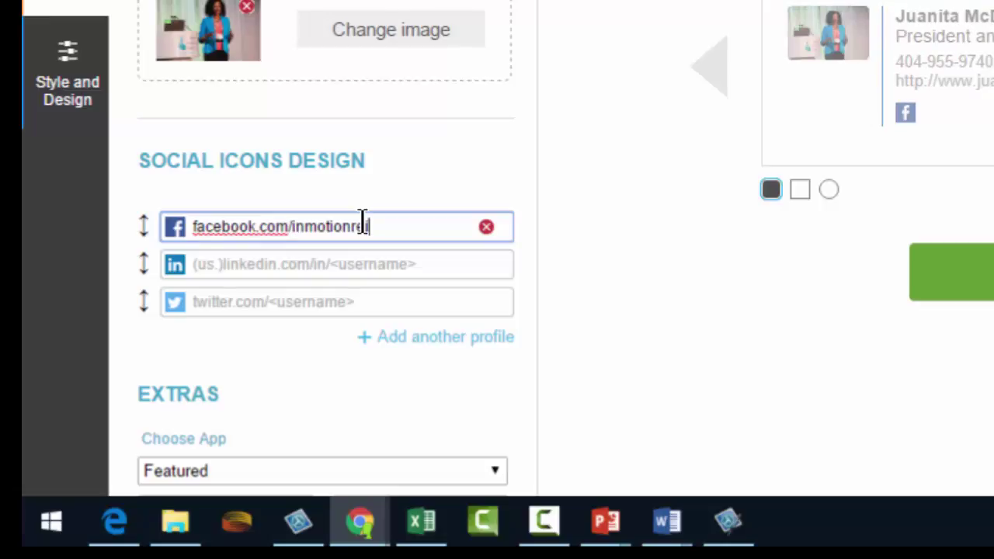
pyautogui.write('i')
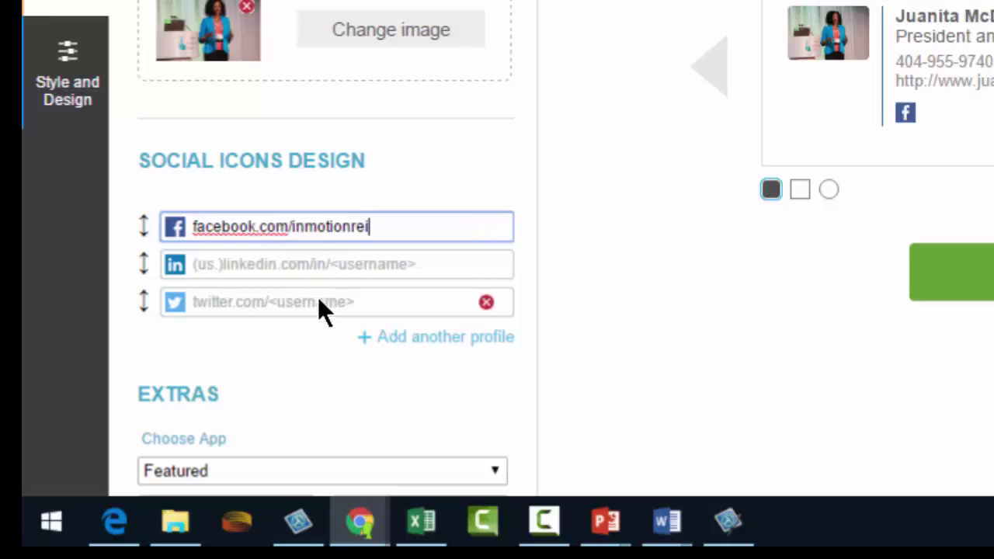
pyautogui.click(342, 264)
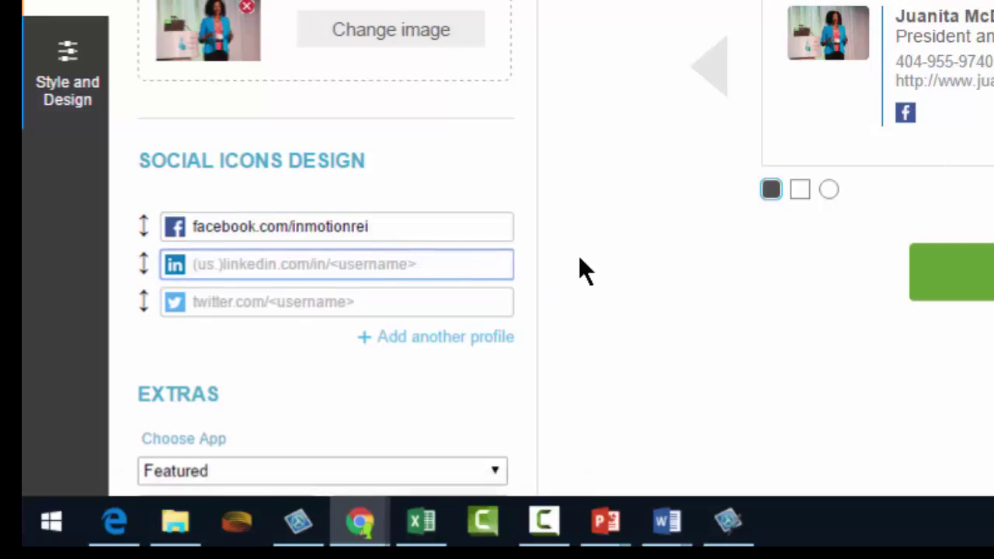
# - Add the Twitter profile link (twitter.com/ plus the user's handle) and save the signature
pyautogui.click(421, 302)
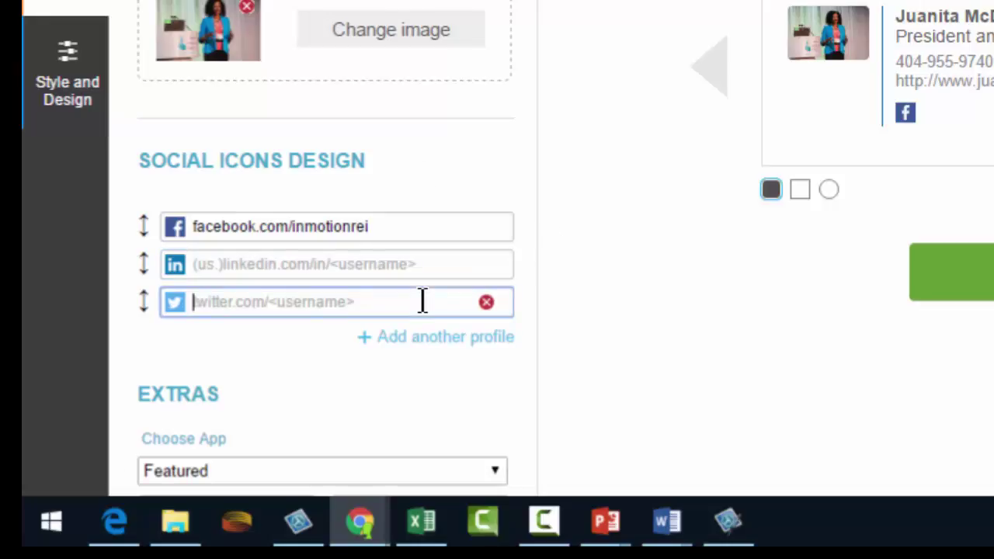
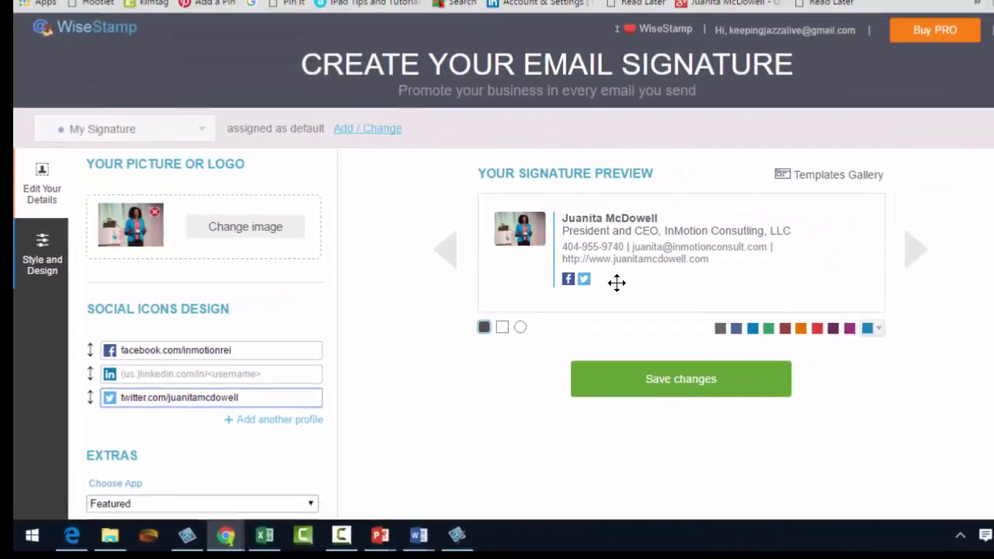
pyautogui.click(716, 382)
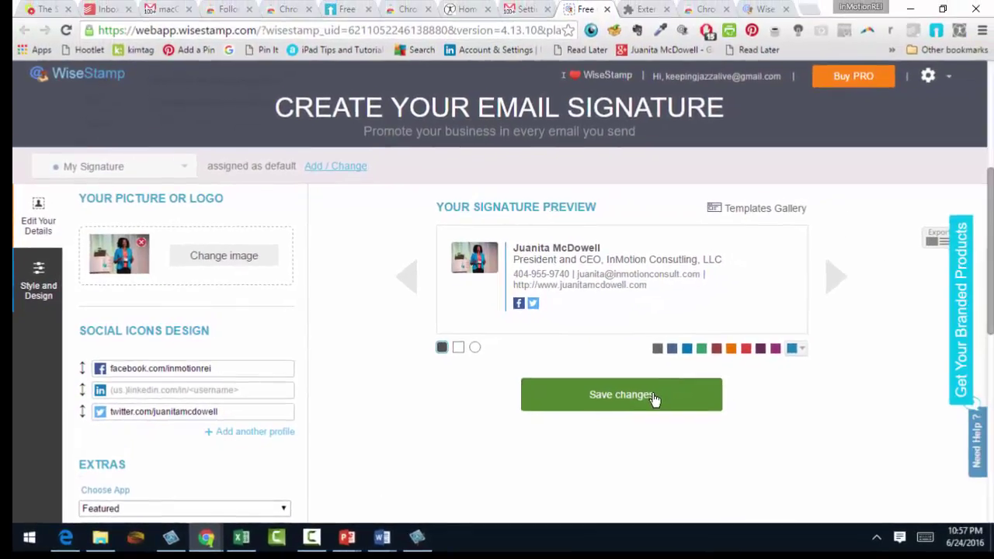
pyautogui.click(655, 398)
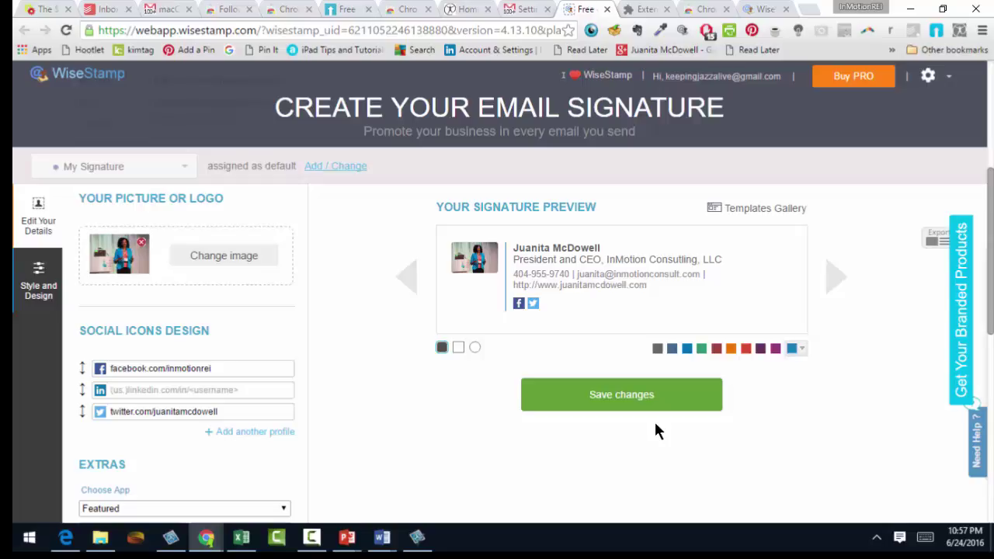
pyautogui.click(542, 8)
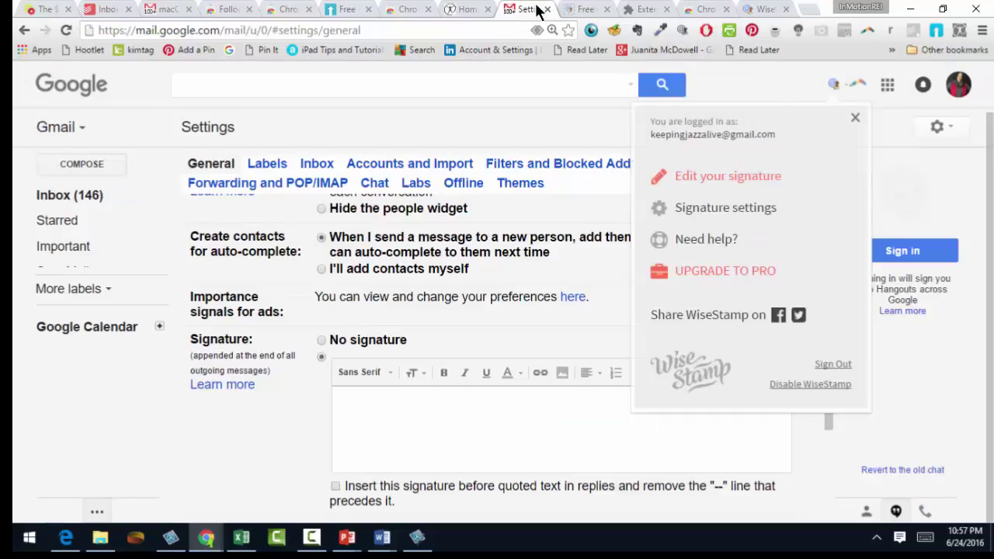
# - Compose a new message with 'type' in the body, then open WiseStamp's remove-branding page
pyautogui.click(77, 198)
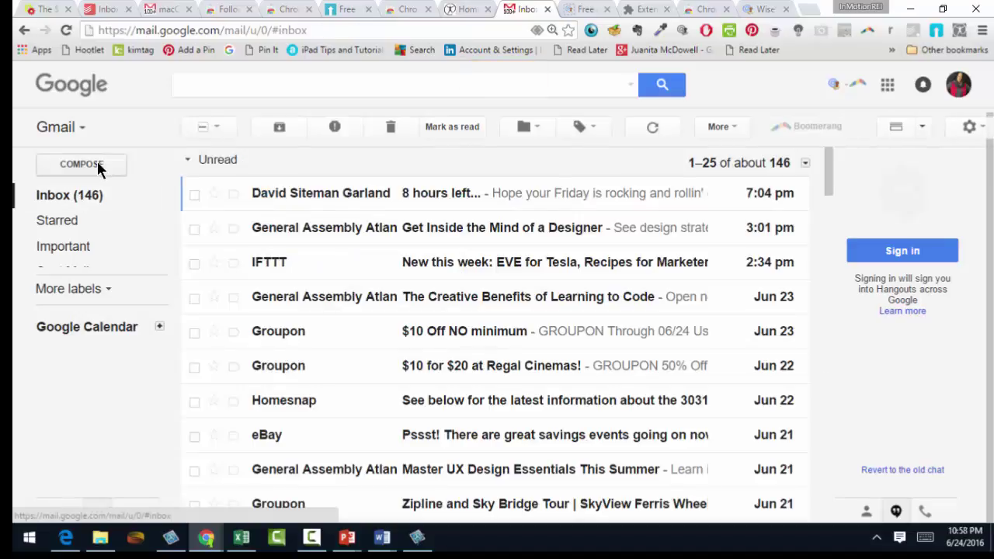
pyautogui.click(97, 167)
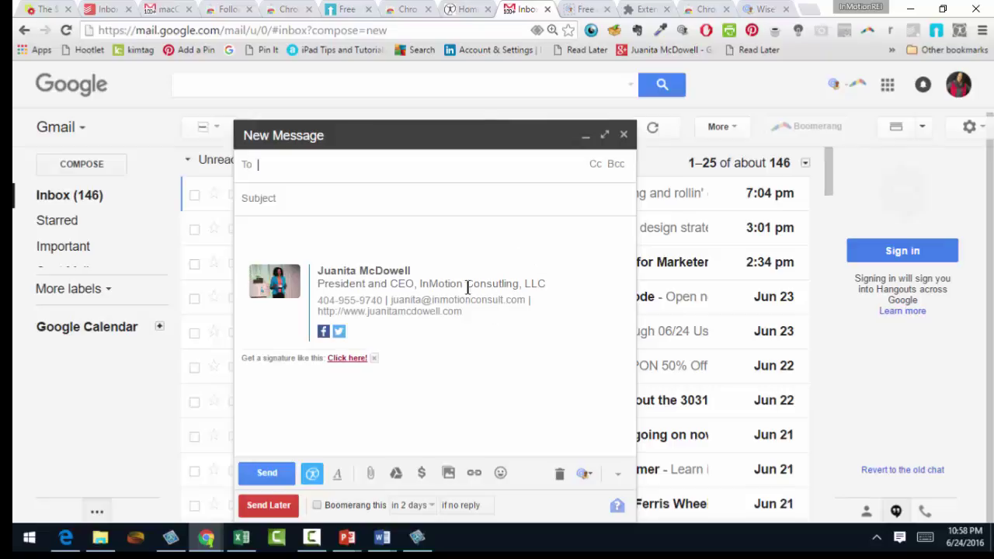
pyautogui.click(307, 233)
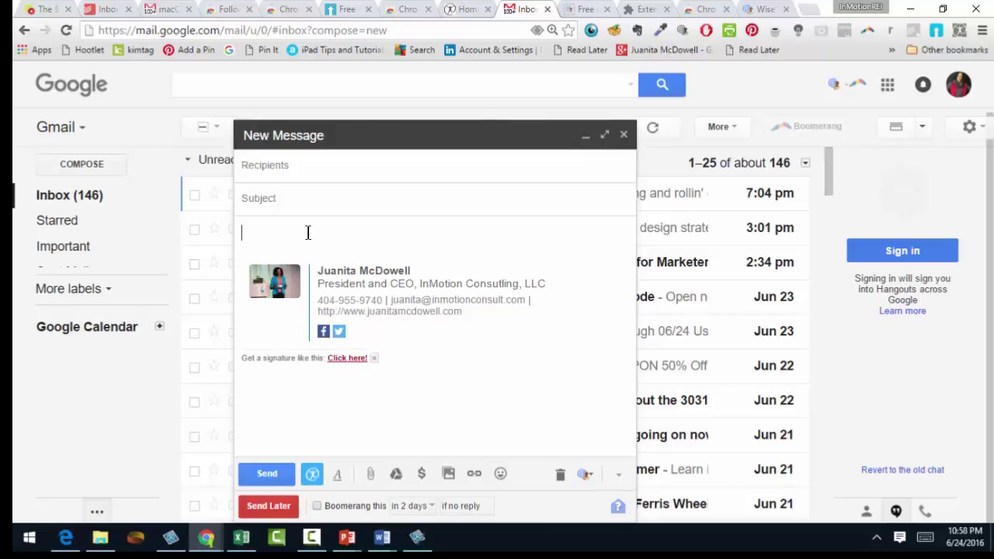
pyautogui.write('type')
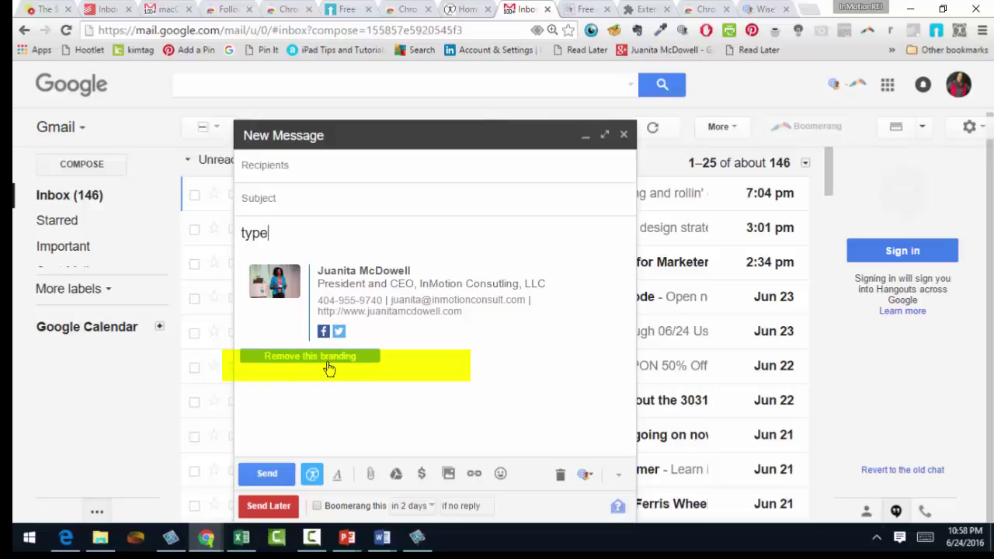
pyautogui.moveTo(311, 365)
pyautogui.click(361, 359)
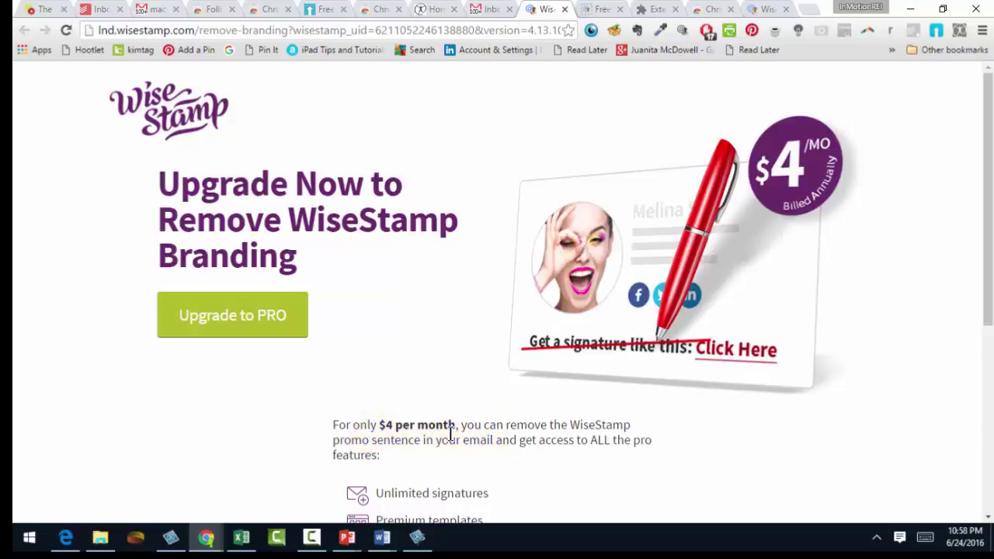
# - Close the WiseStamp upgrade tab with Ctrl+W
pyautogui.hotkey('ctrl', 'w')
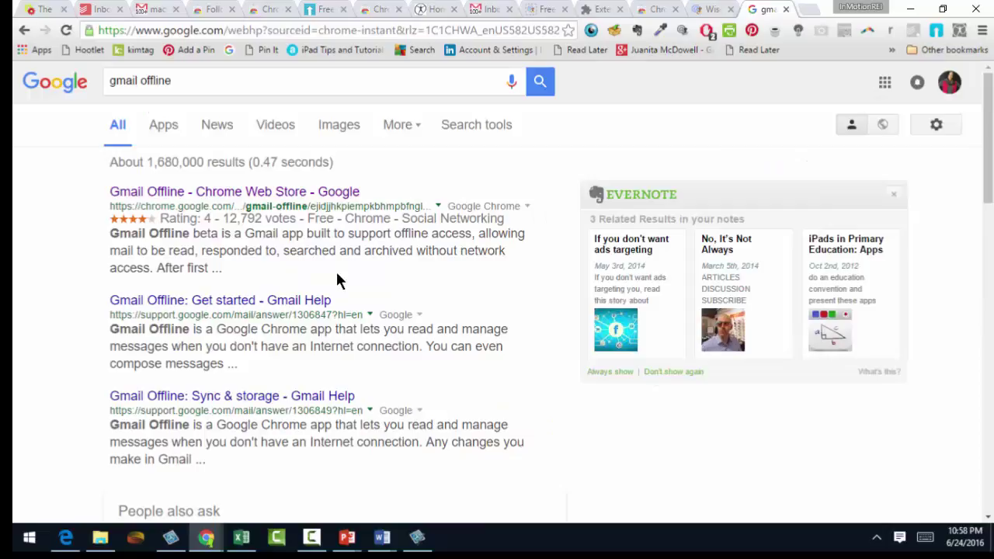
# - Open the Gmail Offline listing in the Chrome Web Store and look it over
pyautogui.click(278, 192)
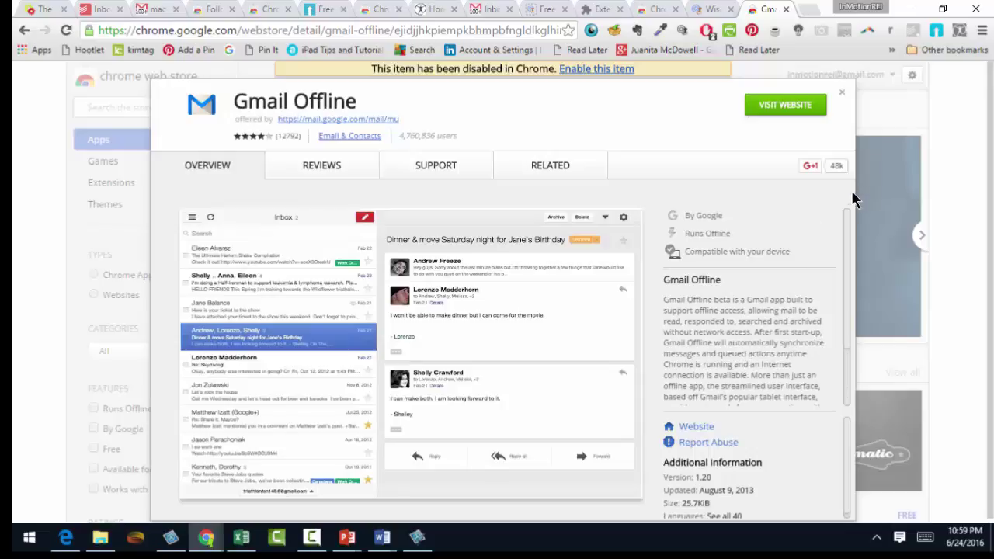
pyautogui.scroll(-1, 815, 365)
pyautogui.scroll(1, 816, 367)
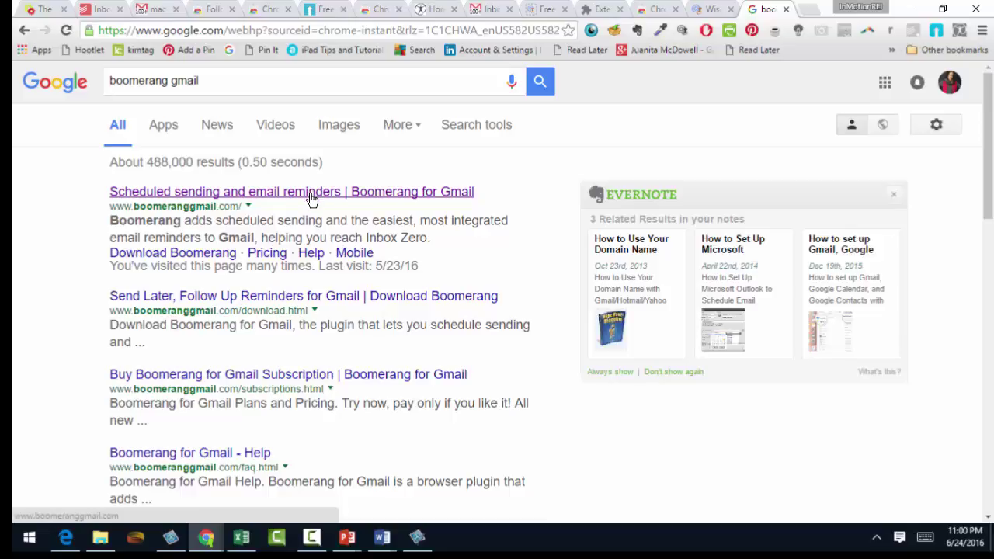
# - Open the 'Scheduled sending and email reminders | Boomerang for Gmail' result
pyautogui.click(310, 199)
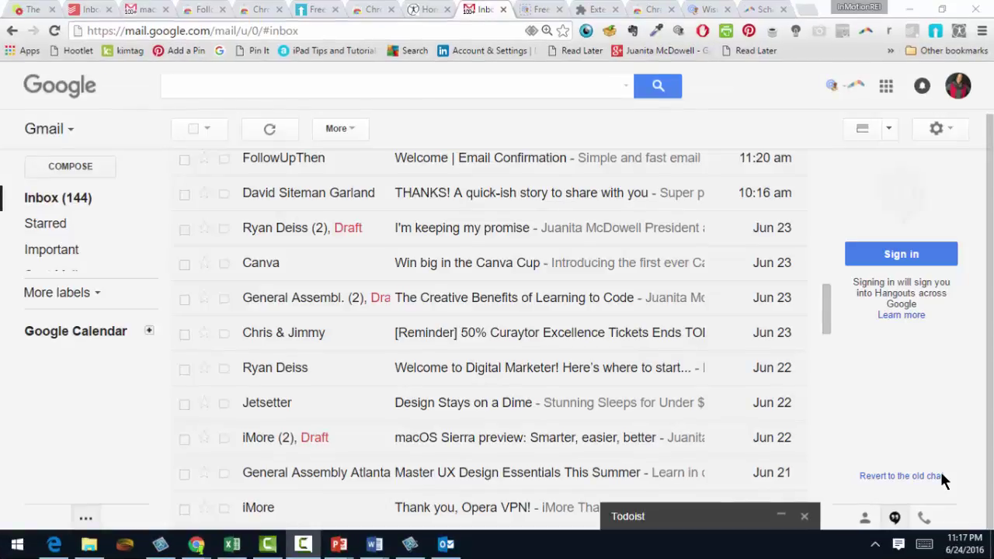
# - Open the 'THANKS! A quick-ish story to share with you' email and reply via More
pyautogui.click(422, 198)
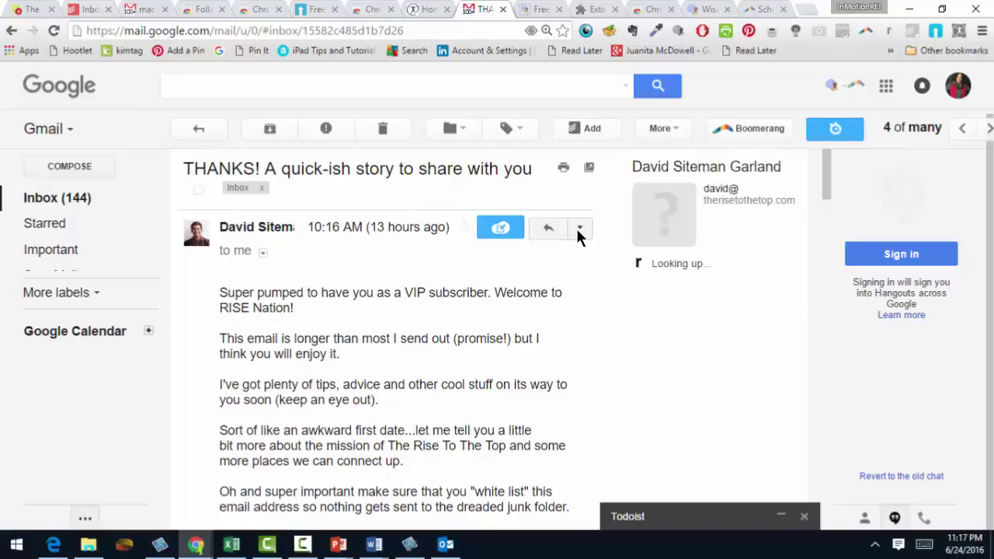
pyautogui.click(579, 229)
pyautogui.click(456, 205)
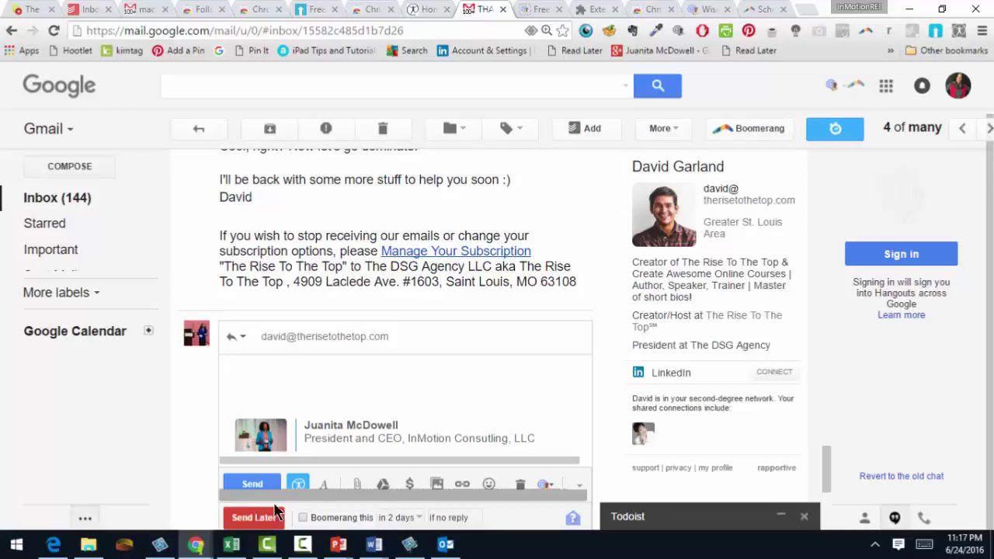
# - Scroll the reply draft down to show the full WiseStamp signature and Boomerang scheduling row
pyautogui.moveTo(826, 459); pyautogui.dragTo(827, 500)
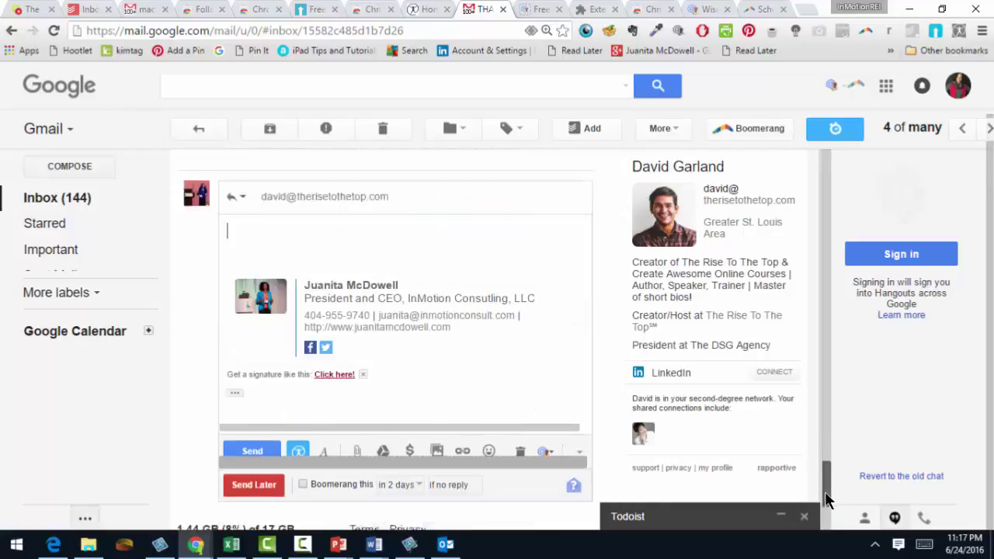
pyautogui.scroll(-2, 826, 501)
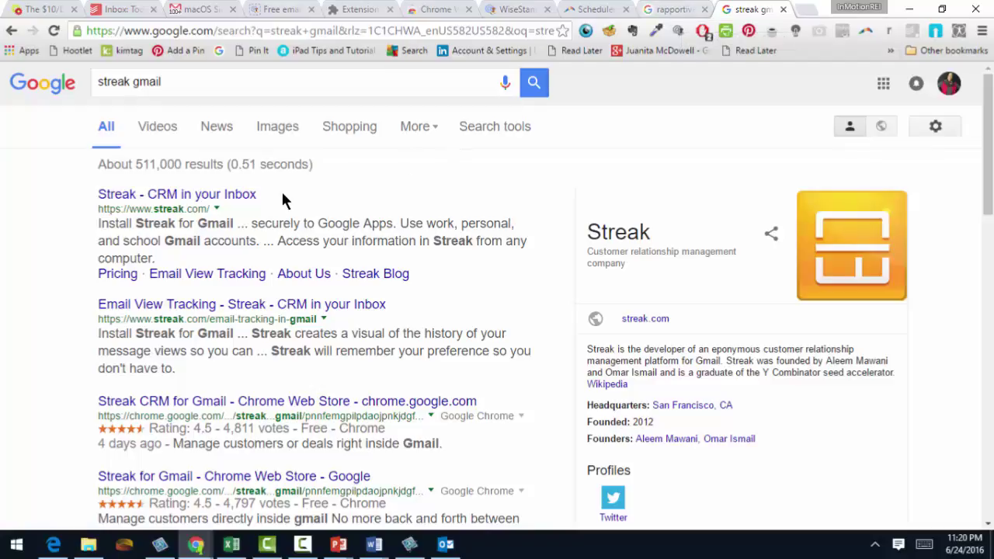
# - Visit the 'Streak - CRM in your Inbox' site, then return to the rapportive search results
pyautogui.click(233, 194)
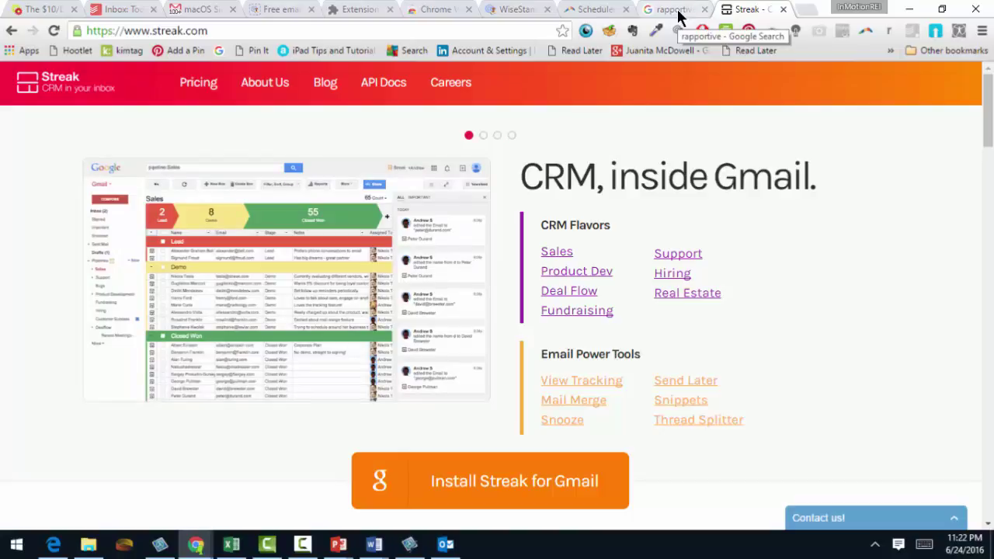
pyautogui.click(678, 15)
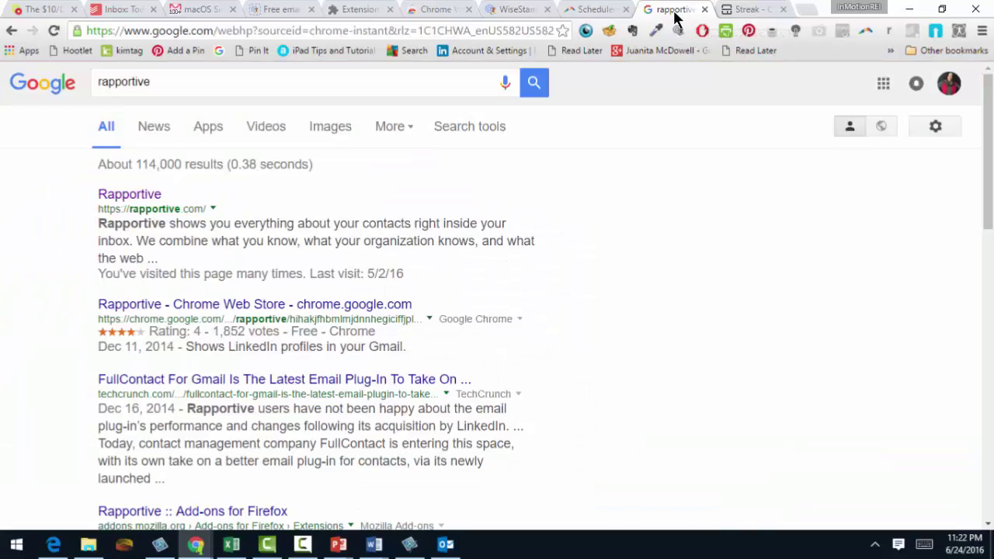
# - Open the Rapportive search result to load rapportive.com
pyautogui.click(126, 199)
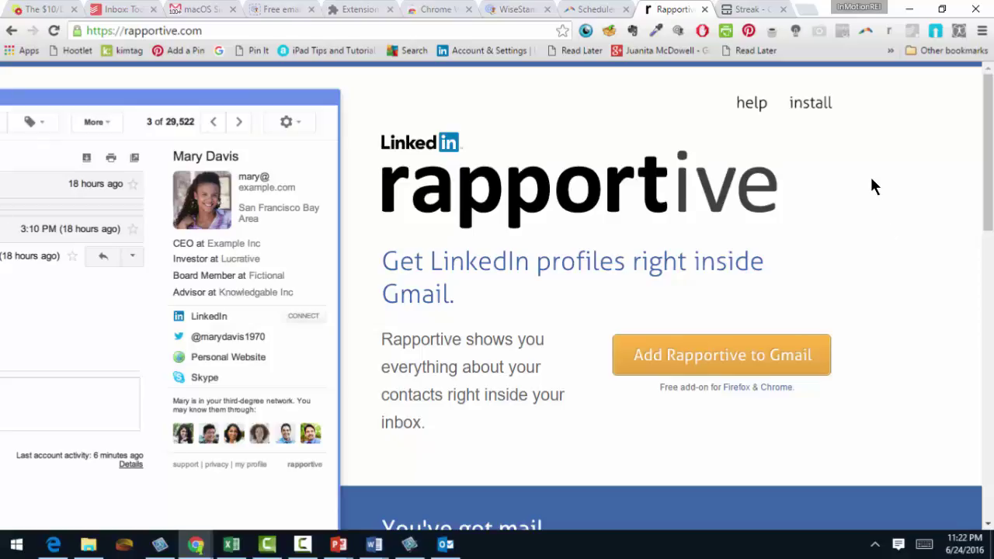
# - Scroll through the macOS Sierra email's Rapportive sidebar and WiseStamp-signed reply, then return to Inbox
pyautogui.click(189, 11)
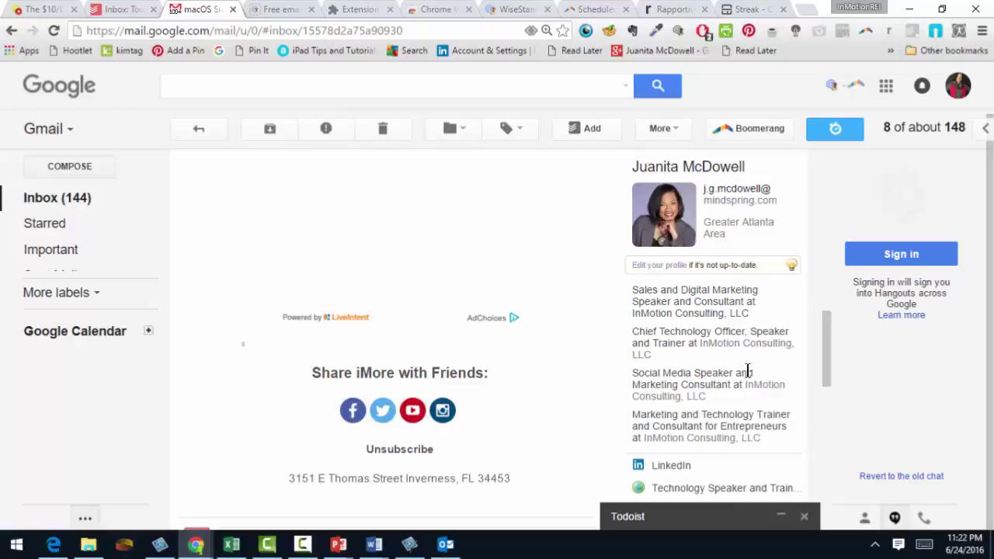
pyautogui.moveTo(828, 344)
pyautogui.mouseDown()
pyautogui.moveTo(829, 404)
pyautogui.moveTo(828, 389)
pyautogui.mouseUp()
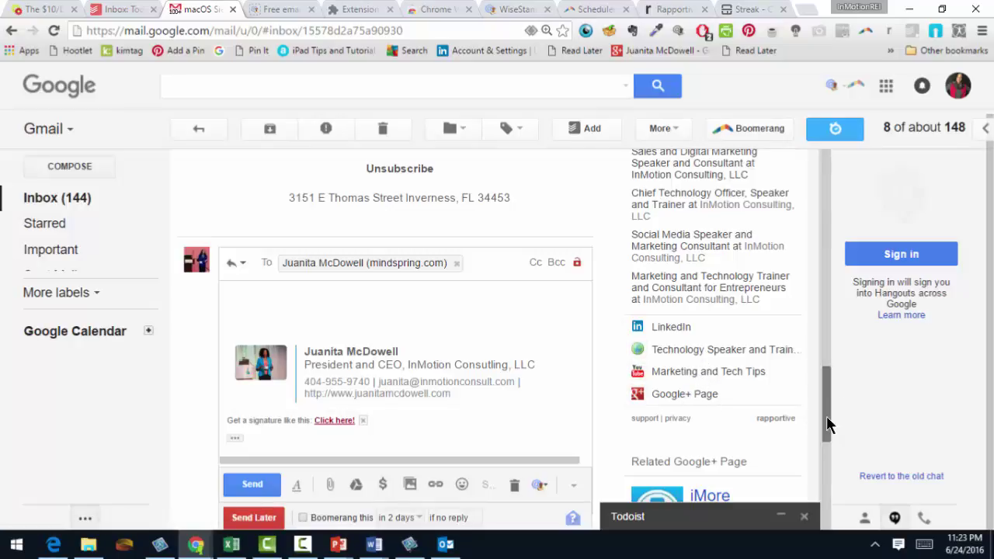
pyautogui.moveTo(826, 416); pyautogui.dragTo(825, 389)
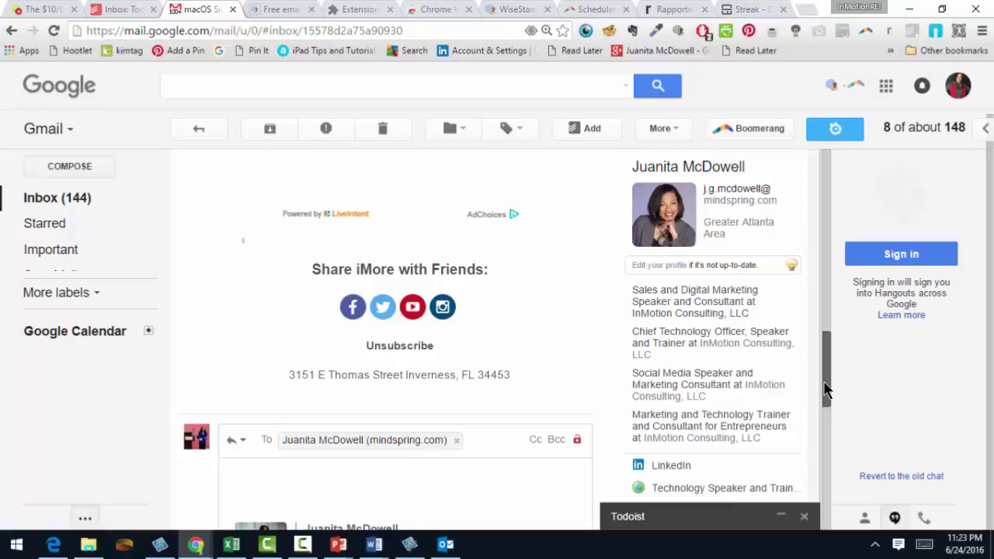
pyautogui.moveTo(825, 381); pyautogui.dragTo(829, 297)
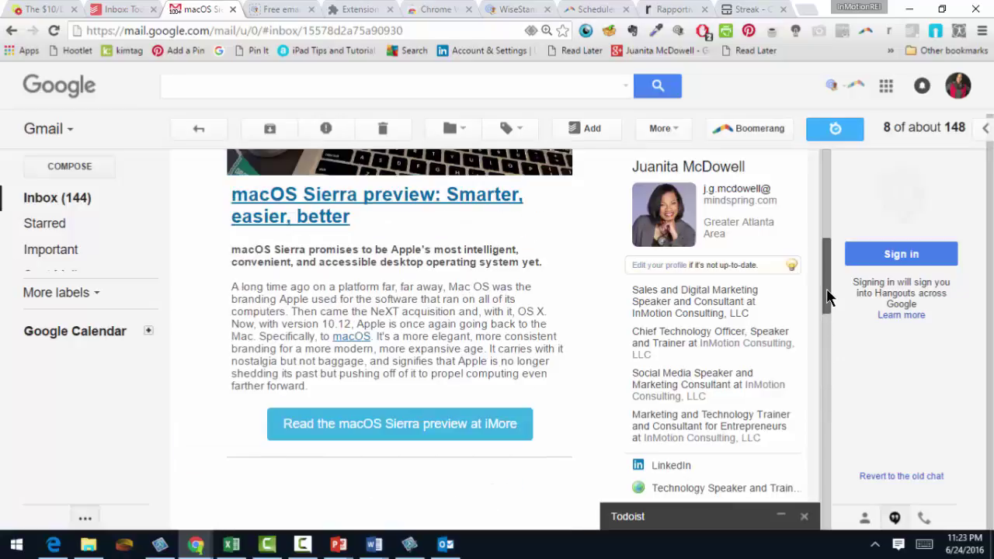
pyautogui.scroll(-2, 829, 322)
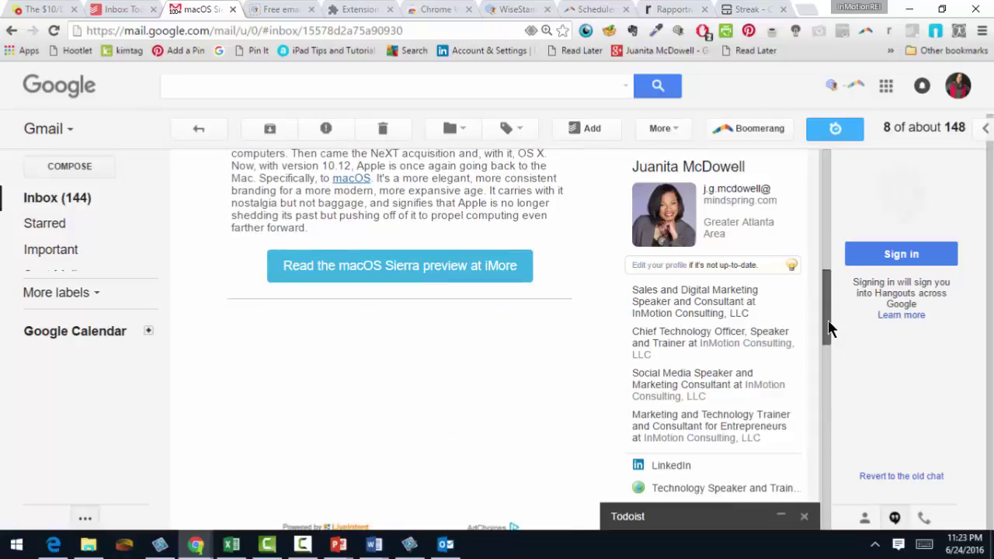
pyautogui.click(66, 200)
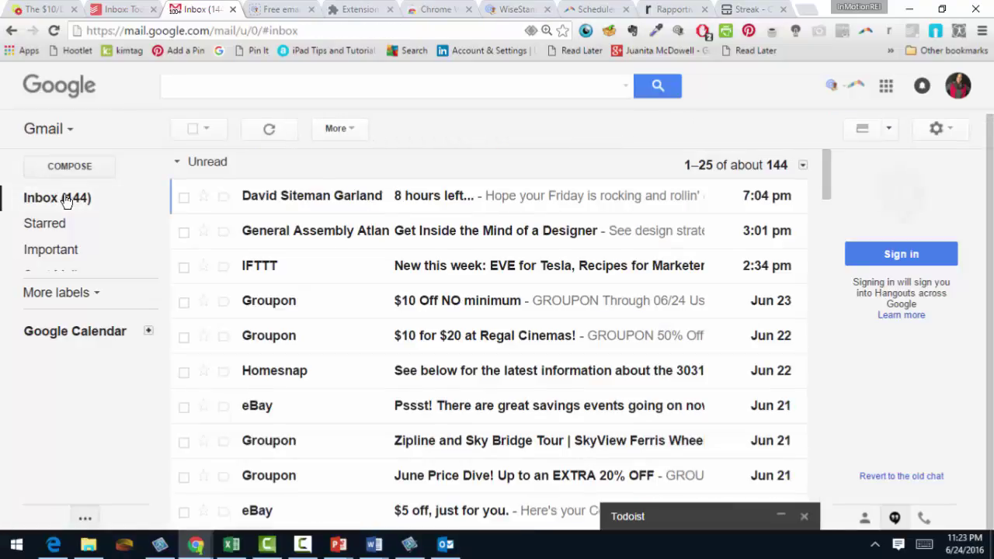
# - Open the 'THANKS! A quick-ish story to share with you' email, then return to the Rapportive site
pyautogui.moveTo(829, 170); pyautogui.dragTo(828, 309)
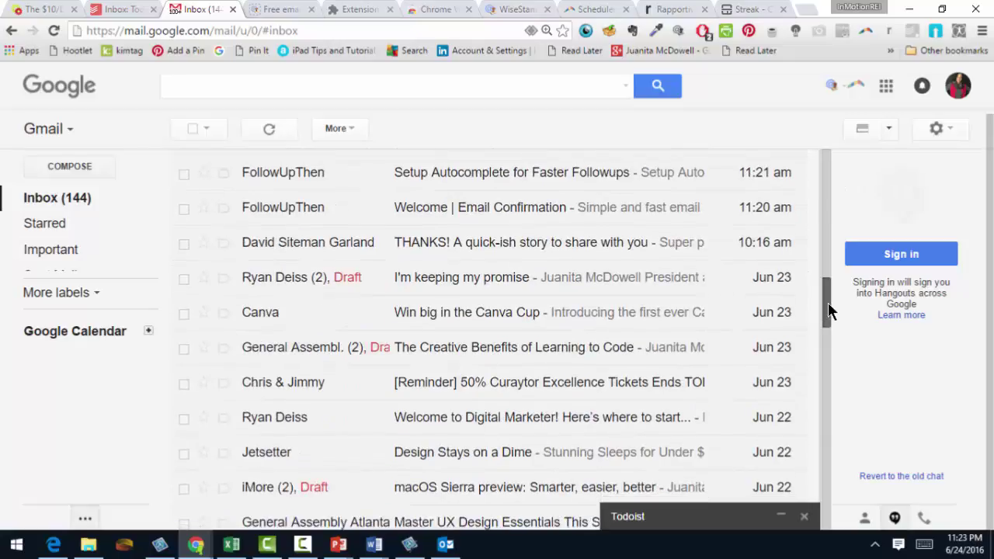
pyautogui.click(515, 247)
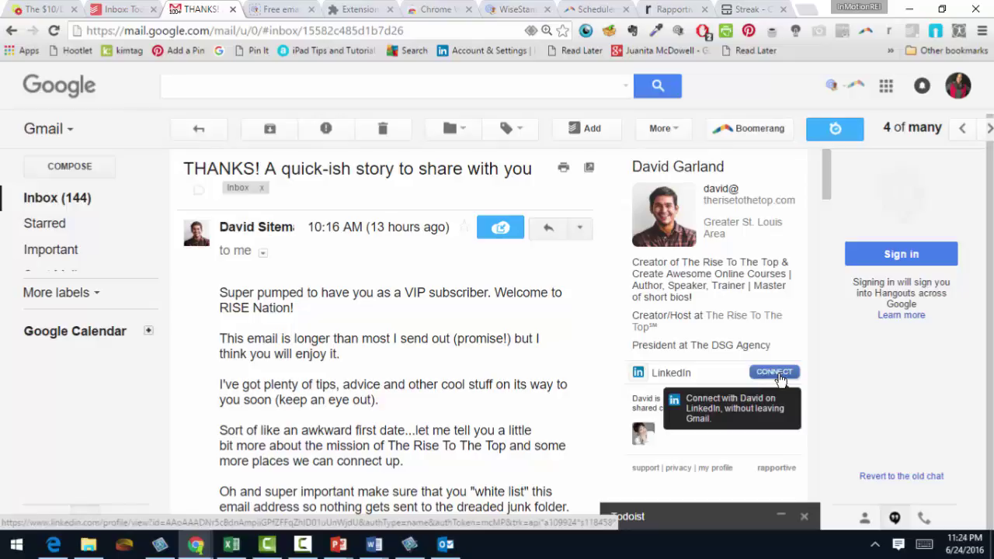
pyautogui.click(668, 10)
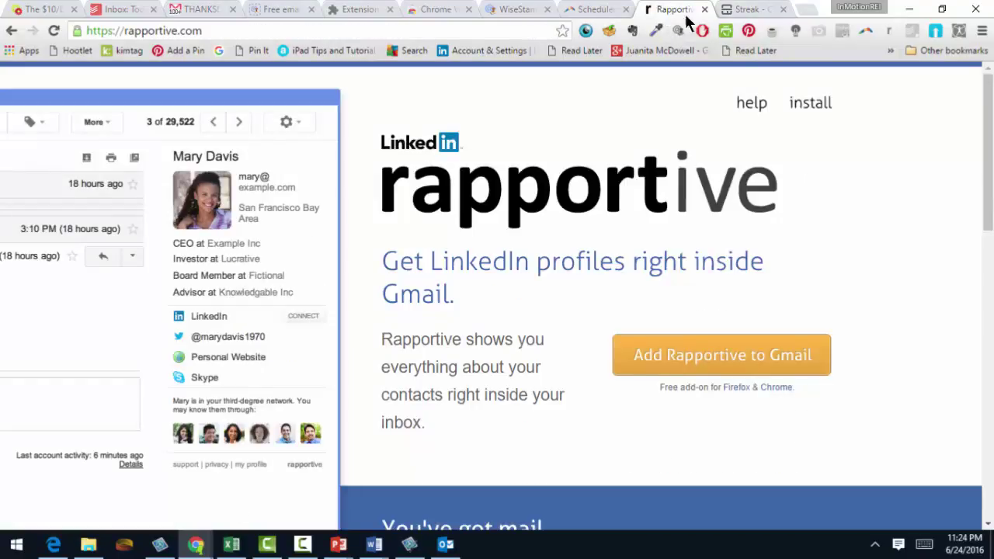